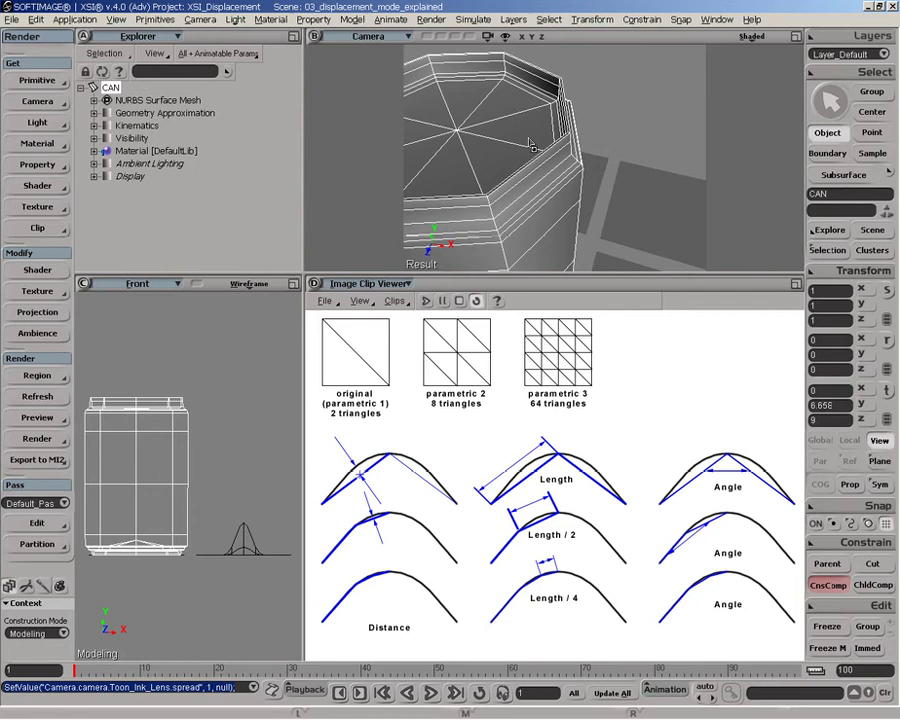
Step: Open the camera's properties and inspect its Toon_Ink_Lens lens shader
click(487, 37)
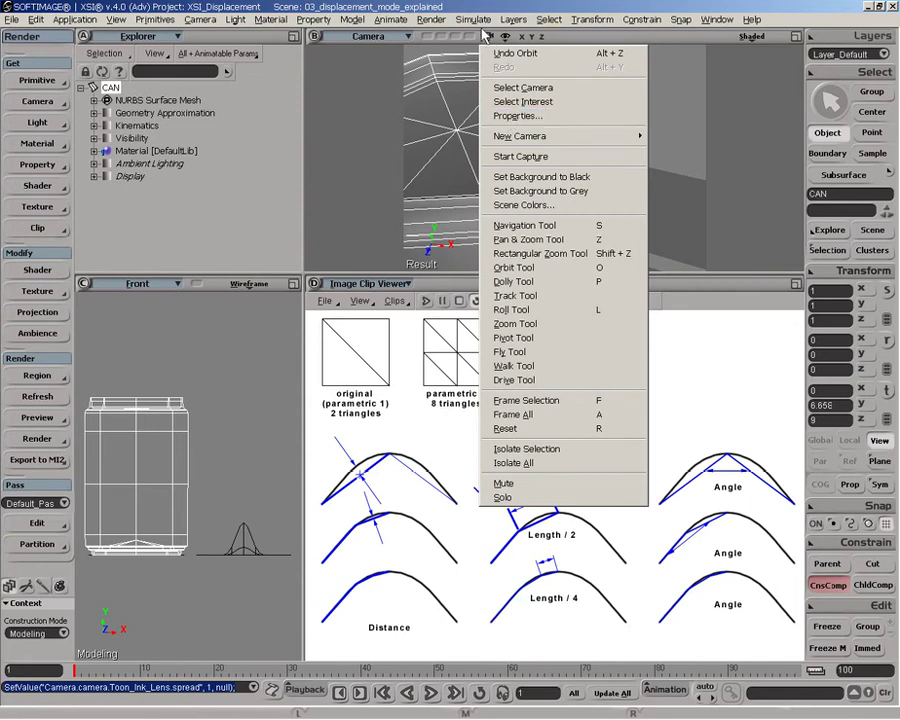
click(503, 115)
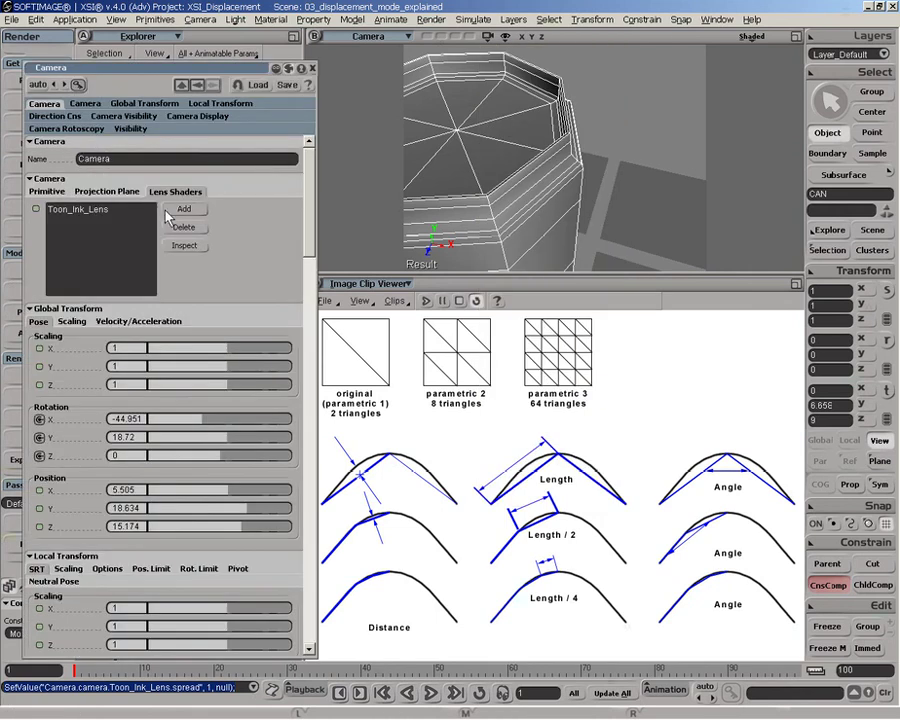
click(69, 217)
click(177, 250)
drag(160, 64, 148, 47)
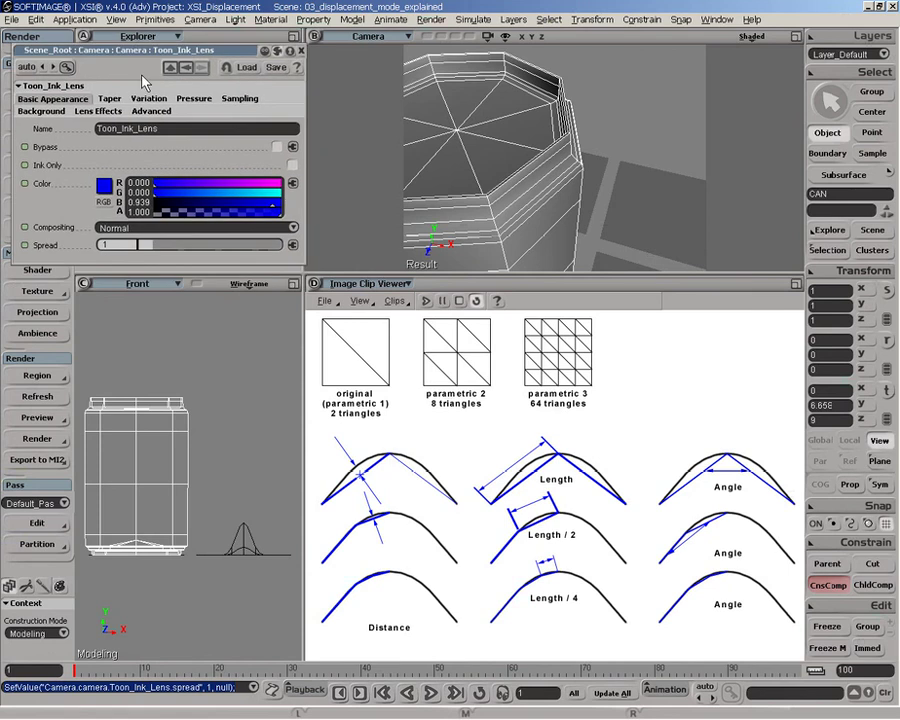
Step: Set the Toon_Ink_Lens ink colour's blue channel to 1 for pure blue
click(226, 99)
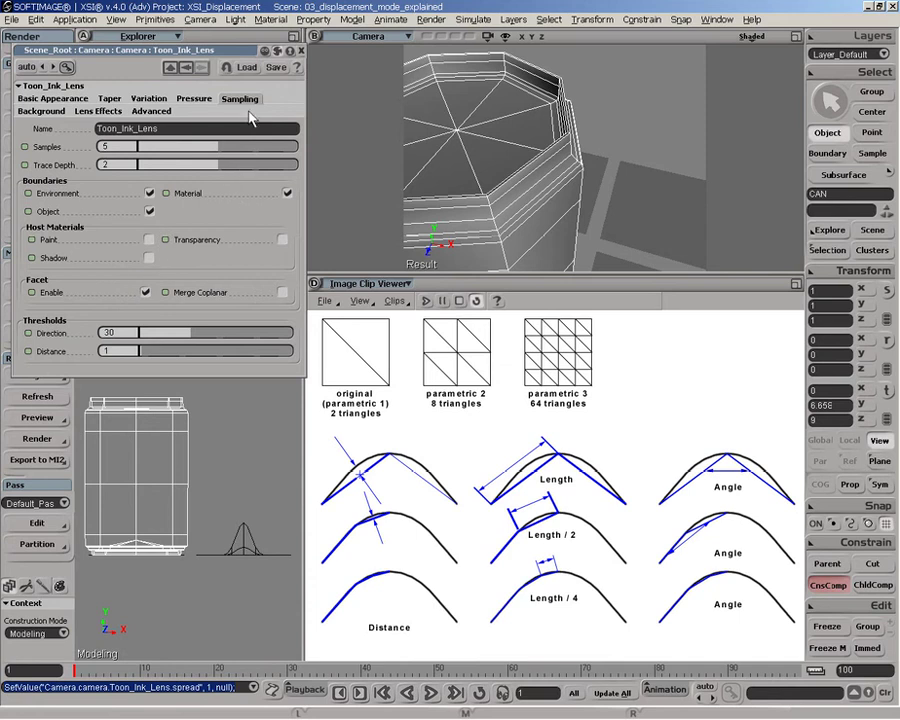
click(50, 102)
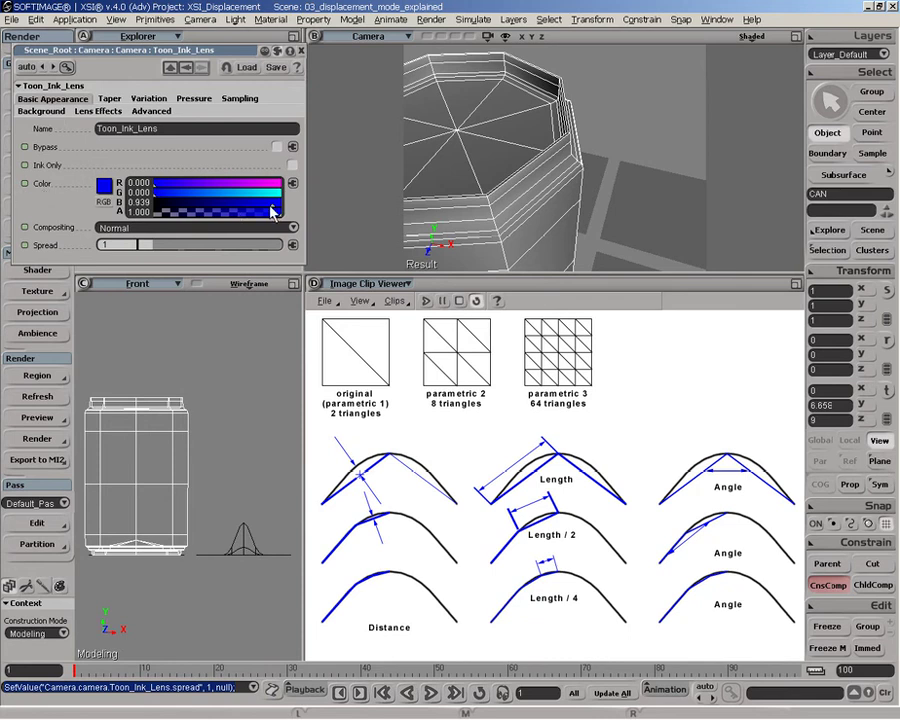
key(q)
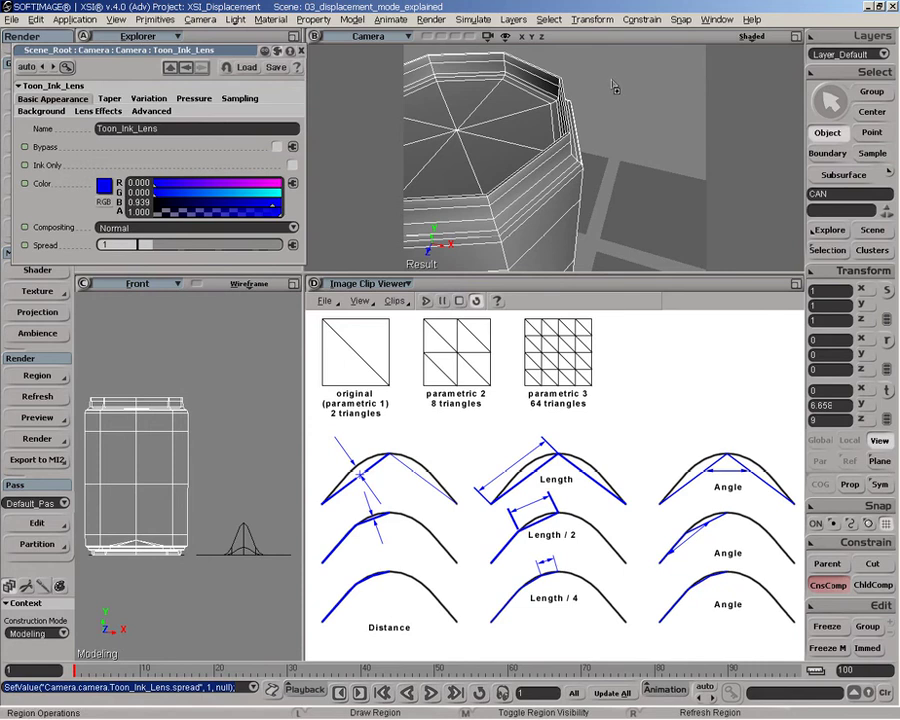
click(172, 205)
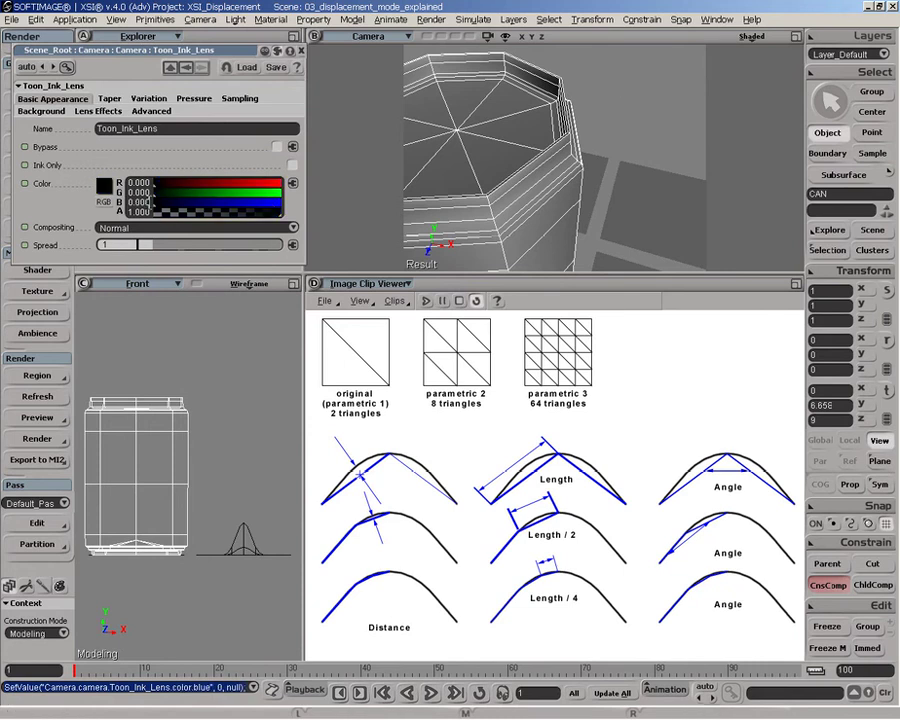
click(199, 203)
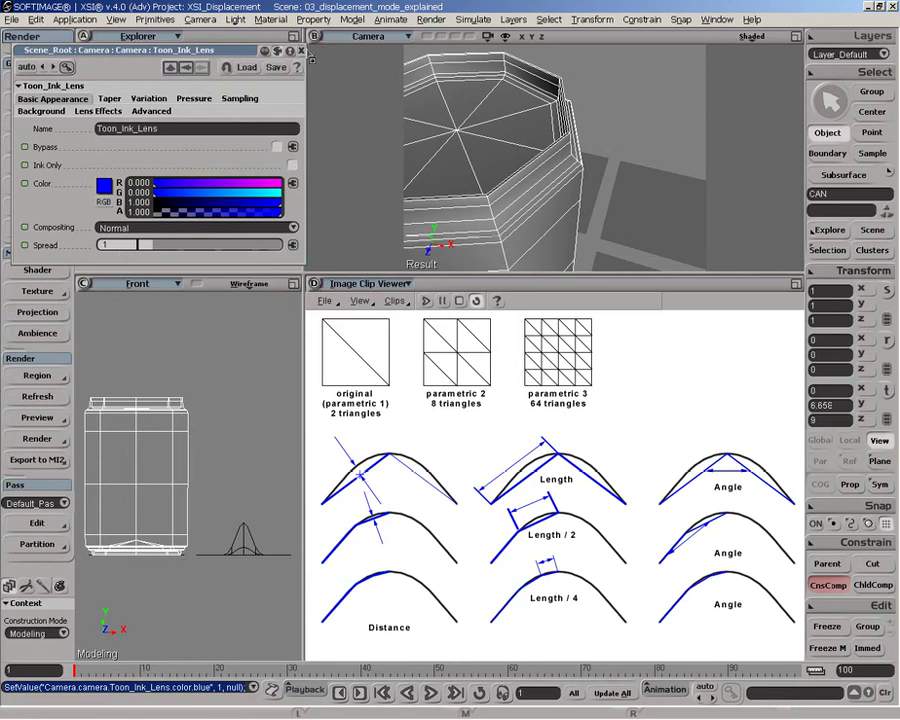
Step: Close the shader settings, maximize the camera view and render a region over the can's rim
click(297, 50)
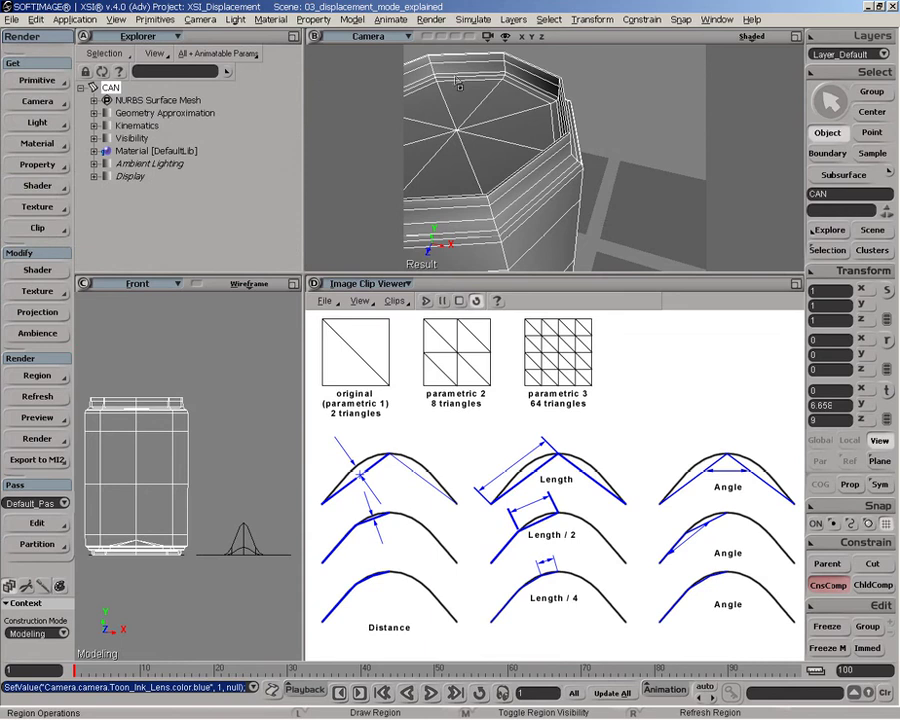
mouse_move(441, 48)
mouse_down()
mouse_move(597, 190)
mouse_move(600, 244)
mouse_up()
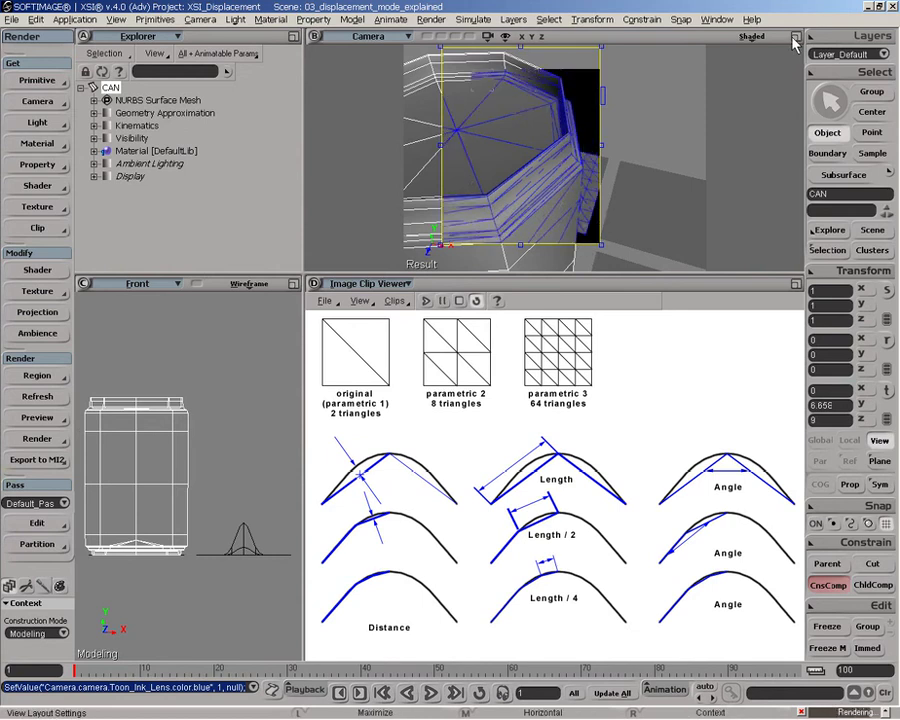
middle_click(492, 66)
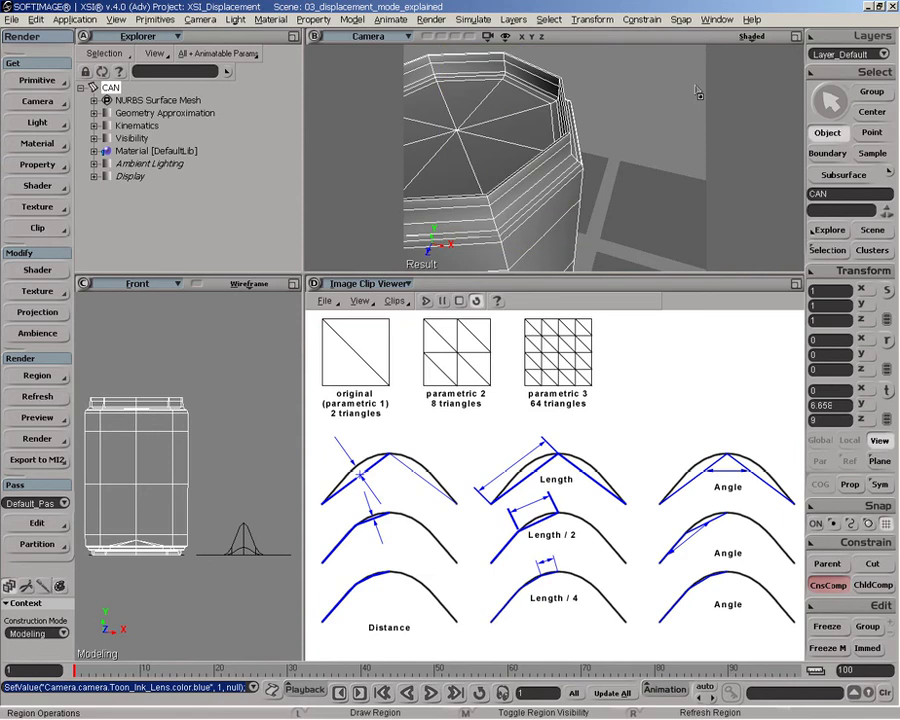
click(796, 36)
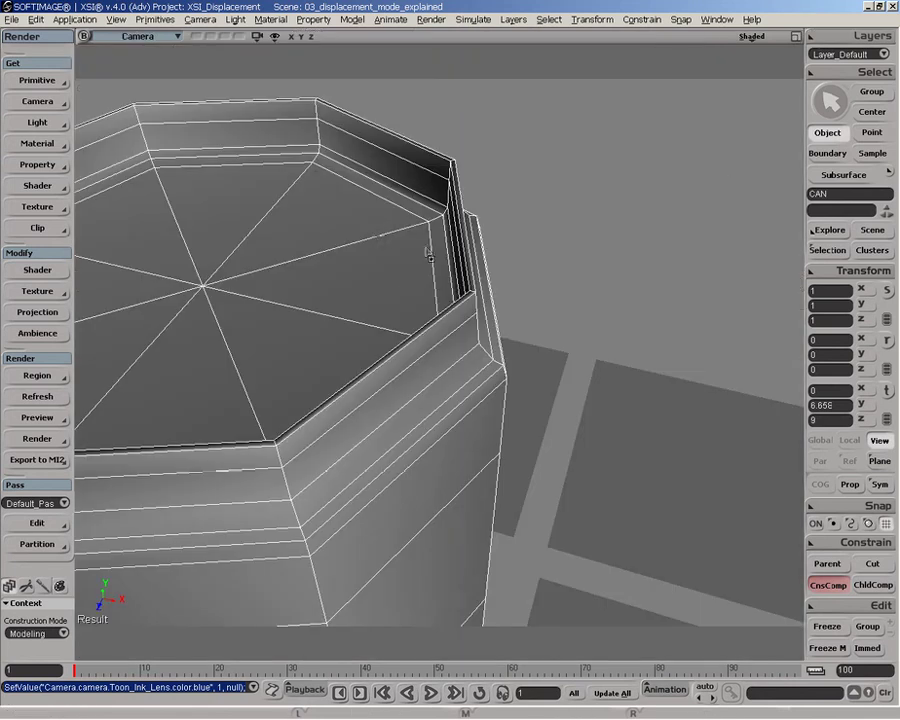
drag(345, 221, 547, 435)
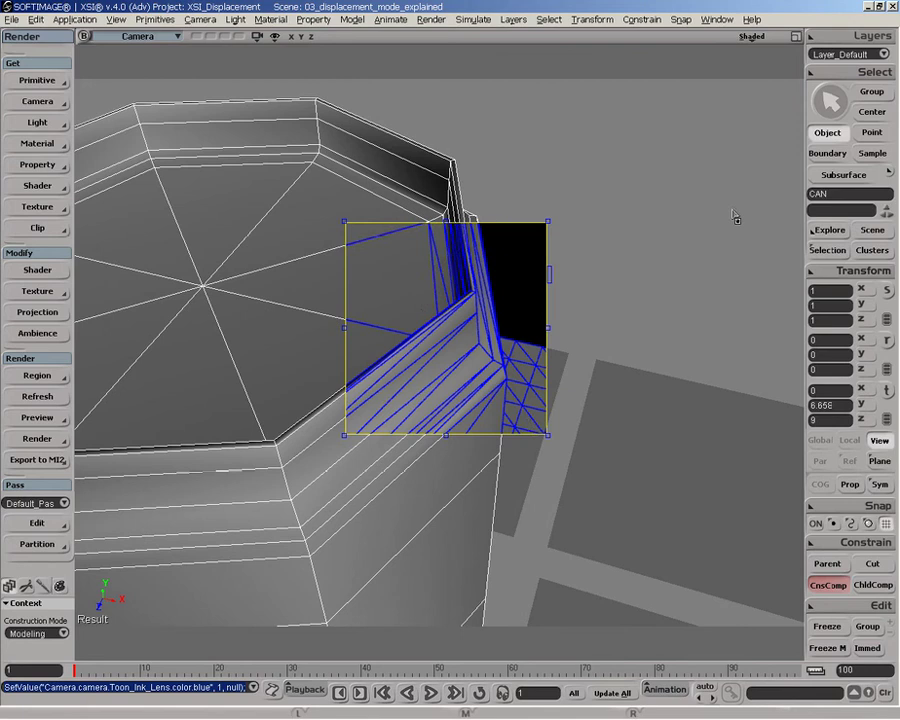
Step: Open the CAN's Geometry Approximation settings and clear the existing render region
click(818, 250)
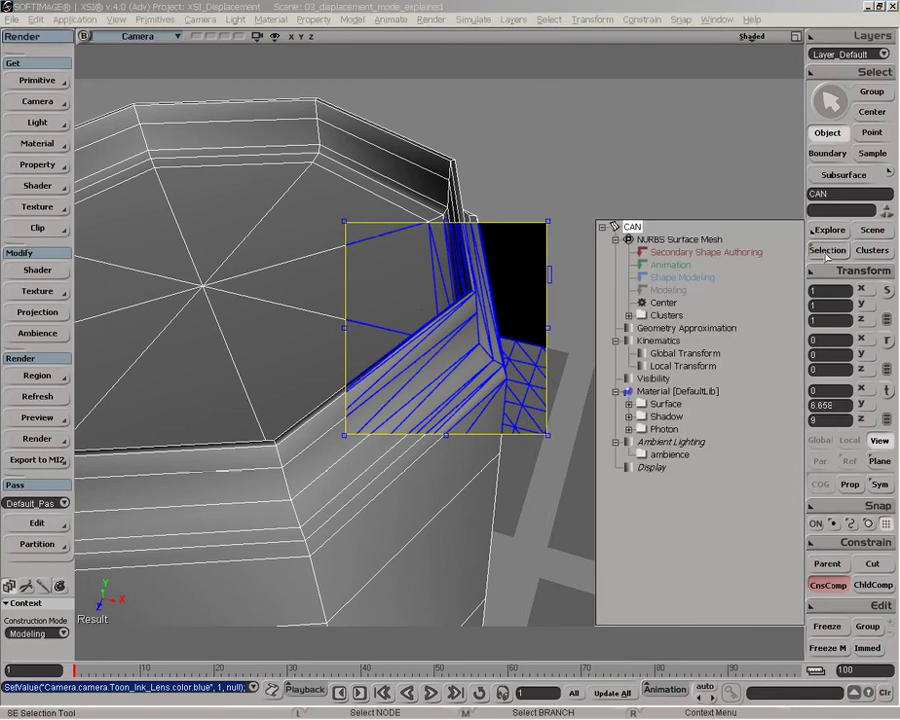
click(632, 330)
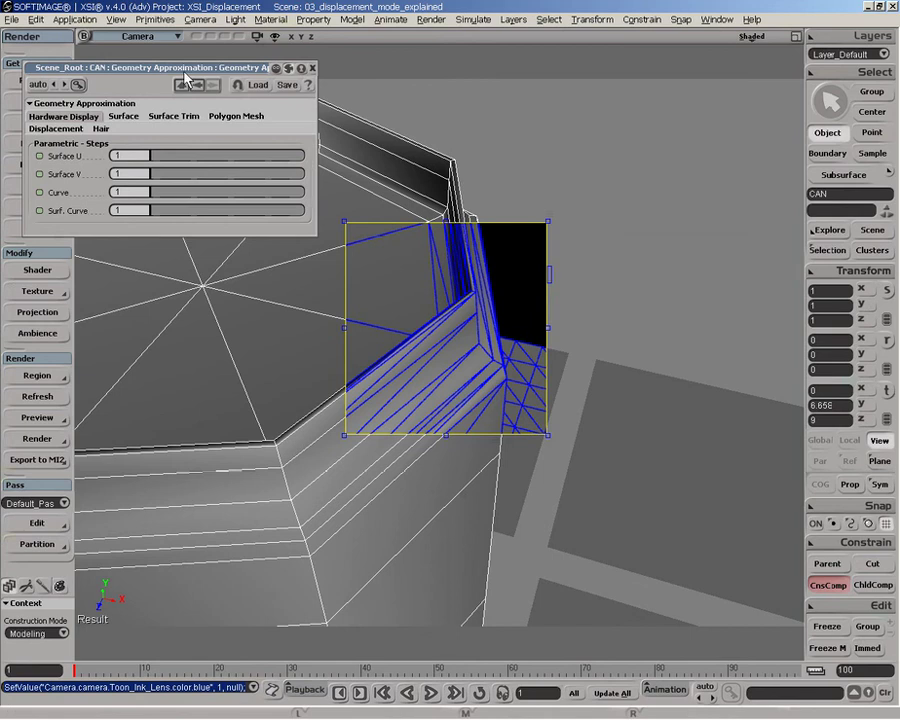
drag(176, 70, 173, 70)
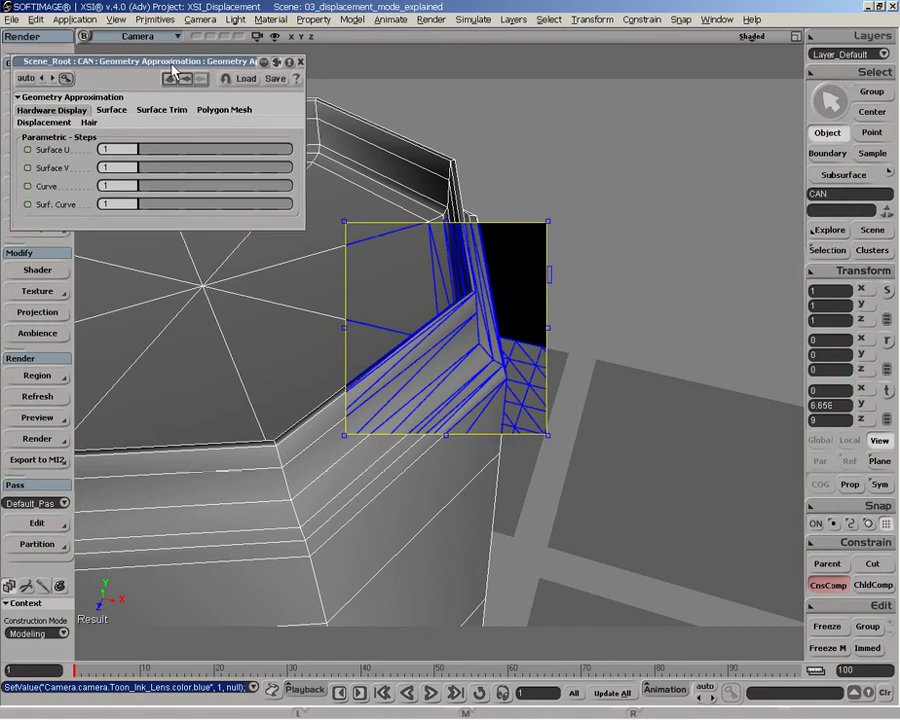
middle_click(366, 160)
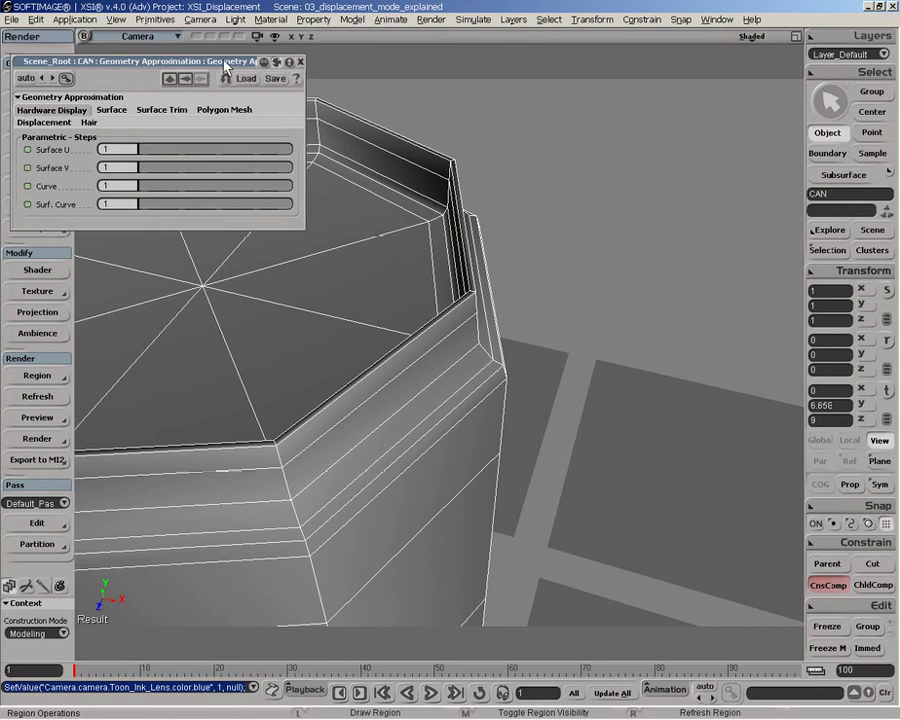
drag(226, 68, 309, 65)
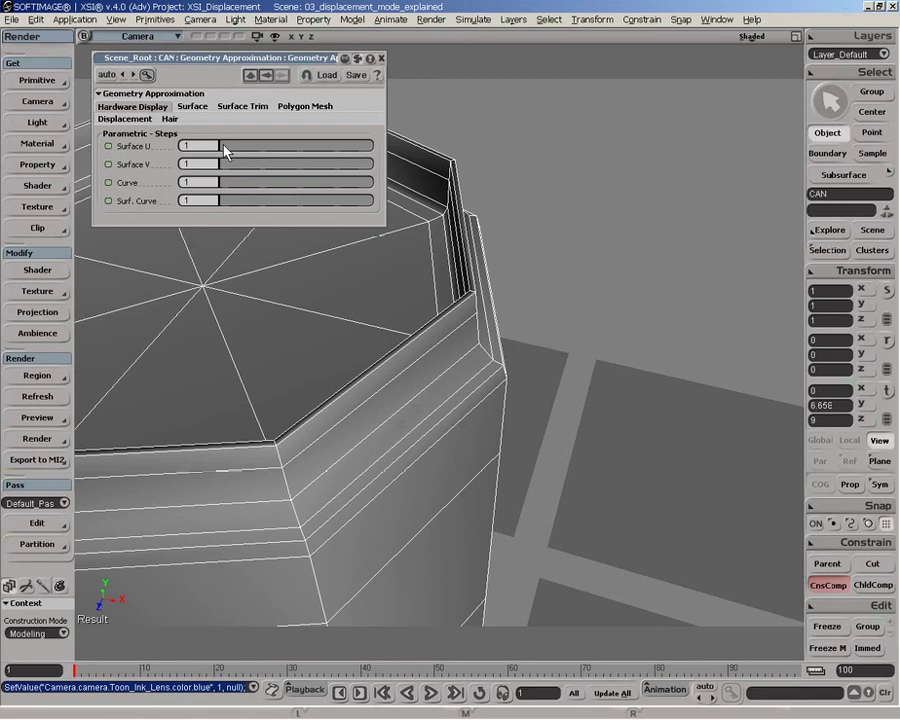
Step: Set hardware display Surface U and V steps to 10 and render the rim region
drag(231, 148, 372, 165)
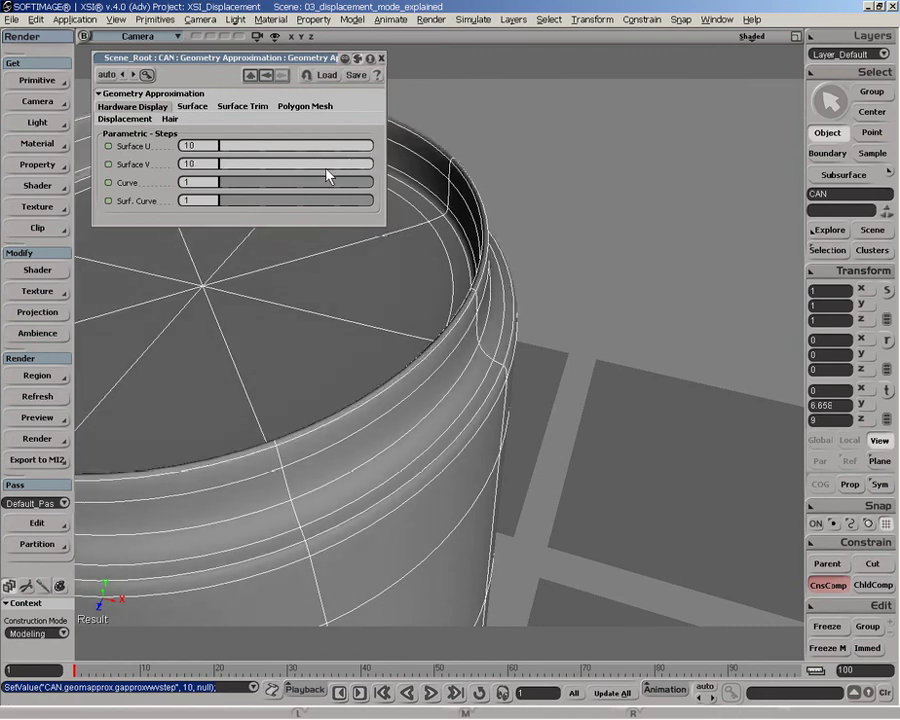
drag(310, 164, 422, 175)
drag(250, 164, 412, 167)
key(q)
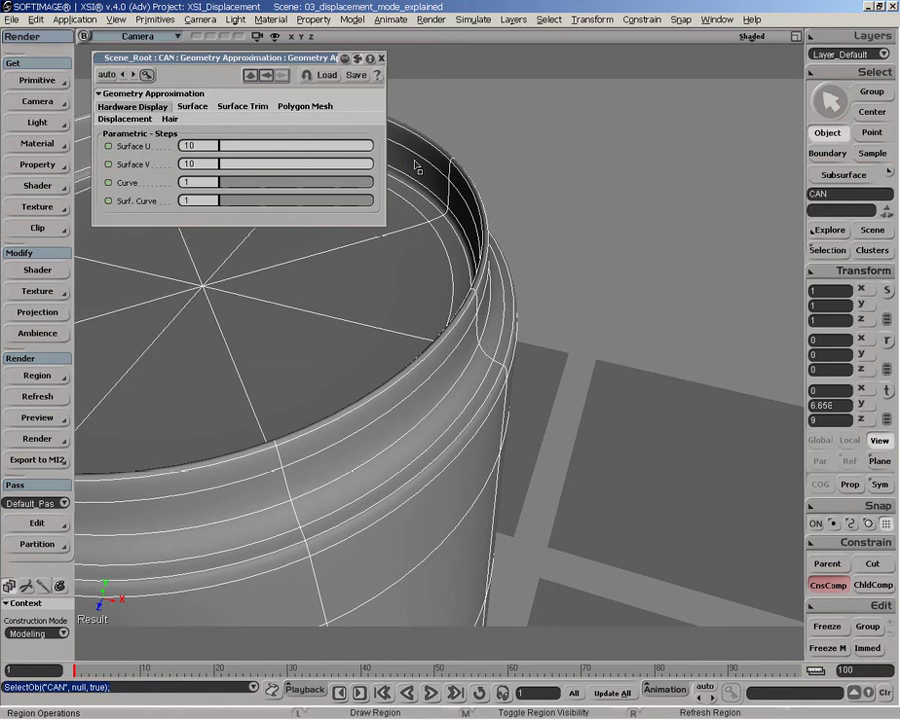
drag(408, 158, 537, 374)
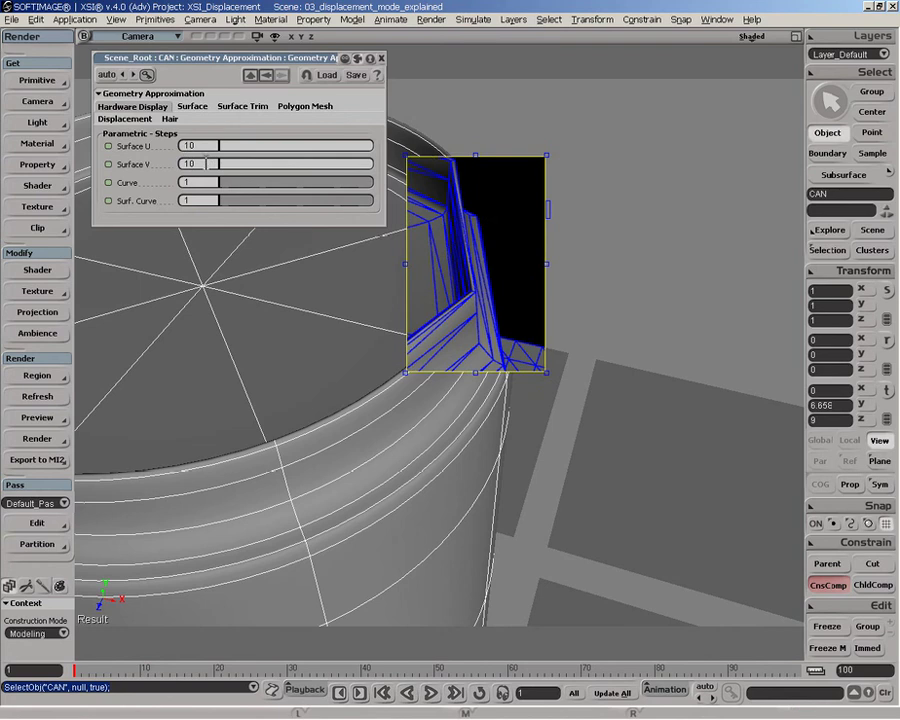
Step: Reset hardware display Surface U and V steps to 1, then render the rim on the Surface settings
middle_click(309, 228)
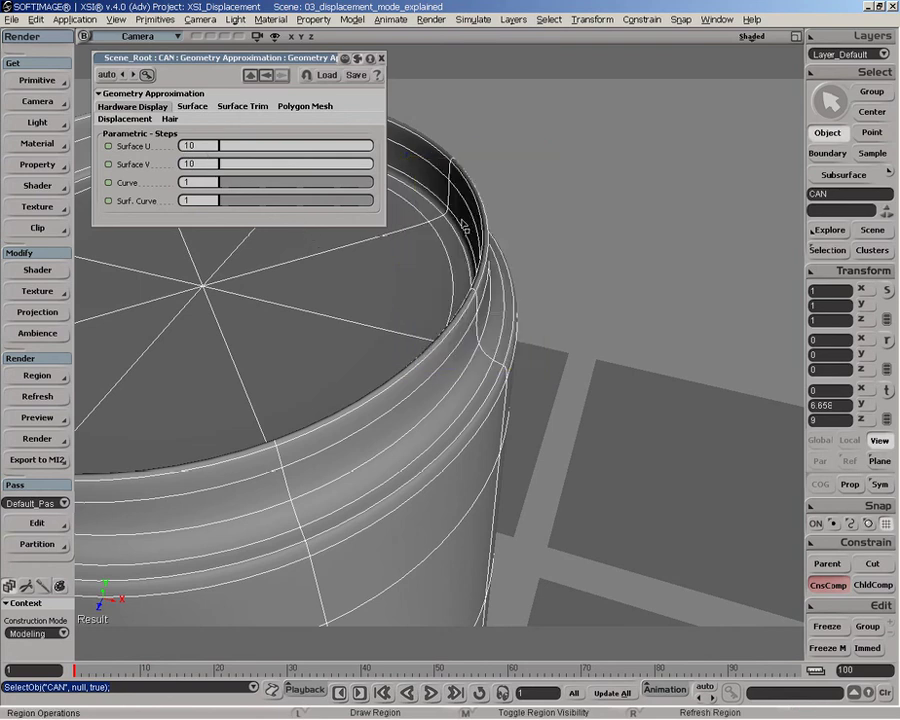
click(193, 107)
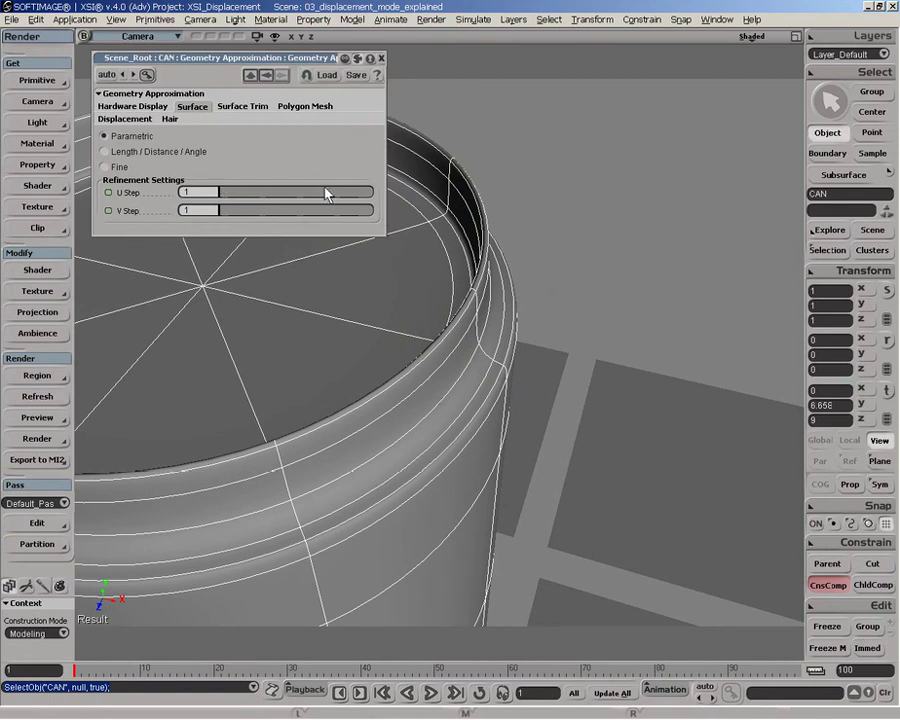
click(132, 106)
drag(312, 150, 195, 146)
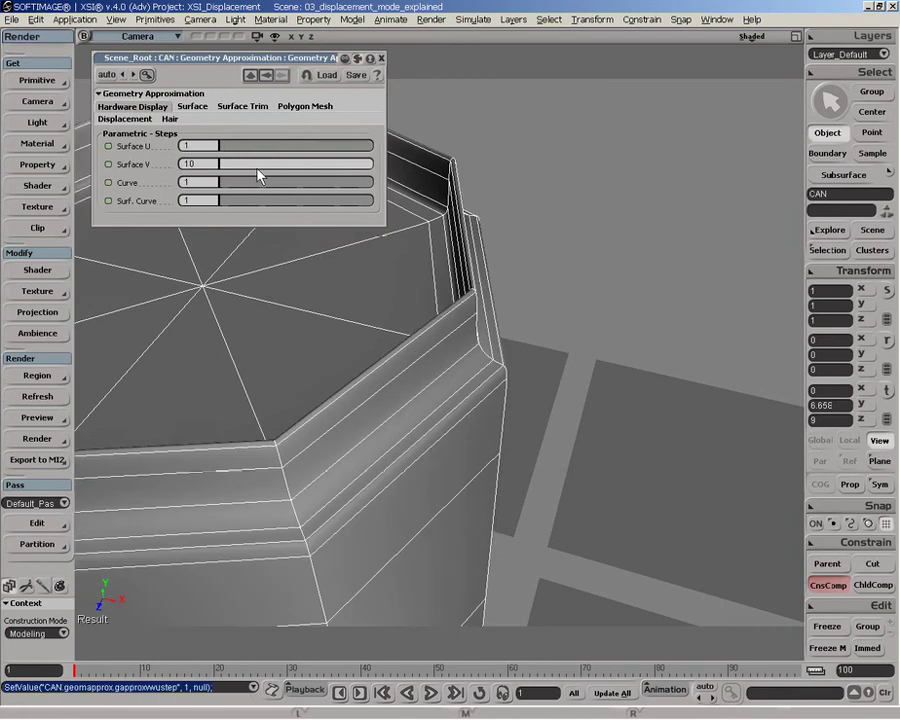
drag(256, 166, 195, 164)
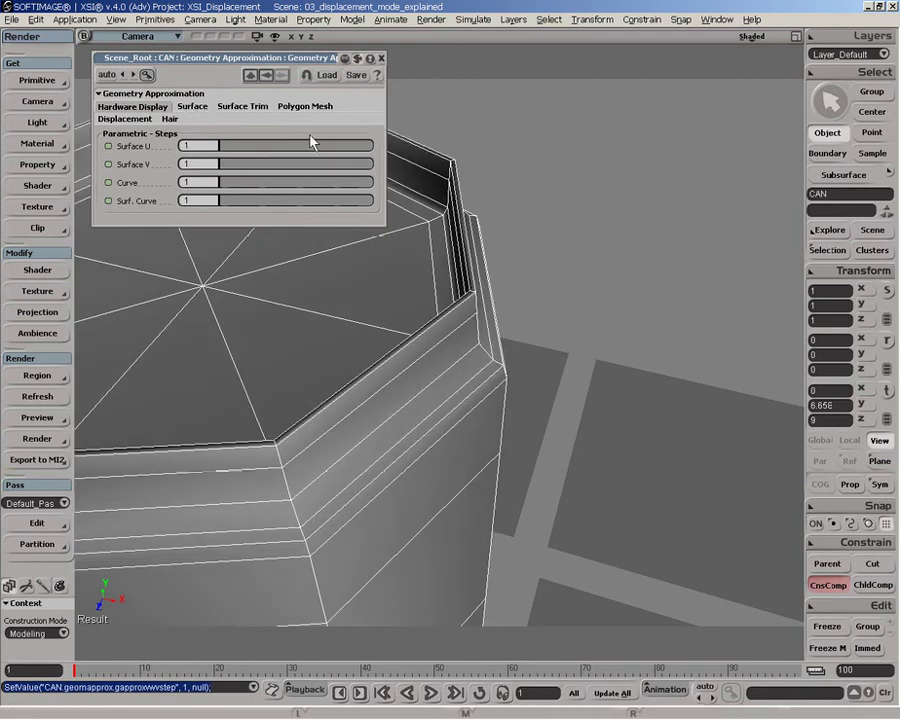
click(193, 107)
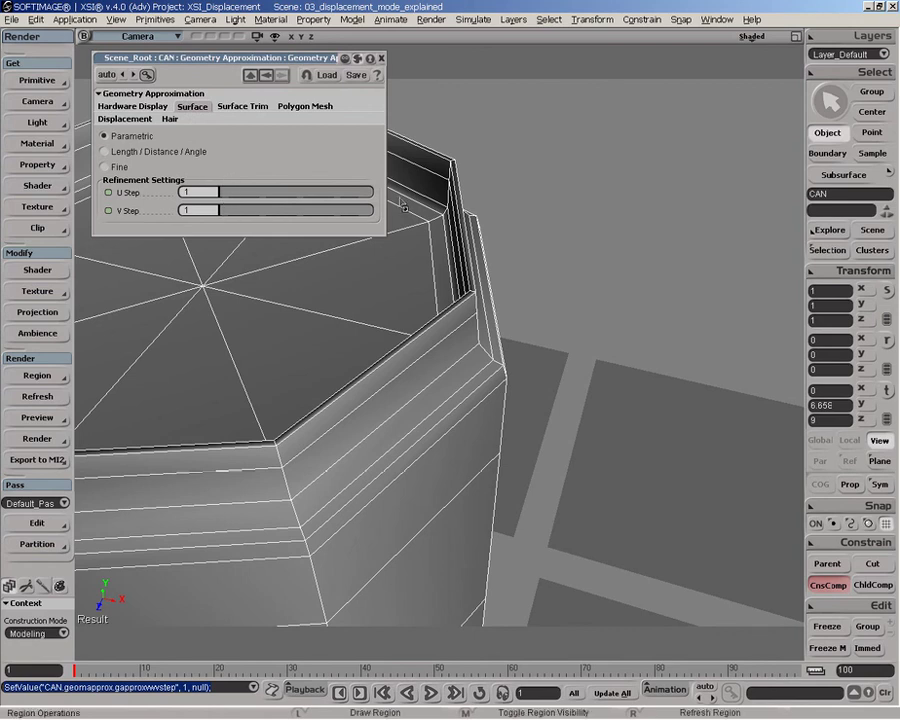
key(q)
drag(196, 249, 496, 400)
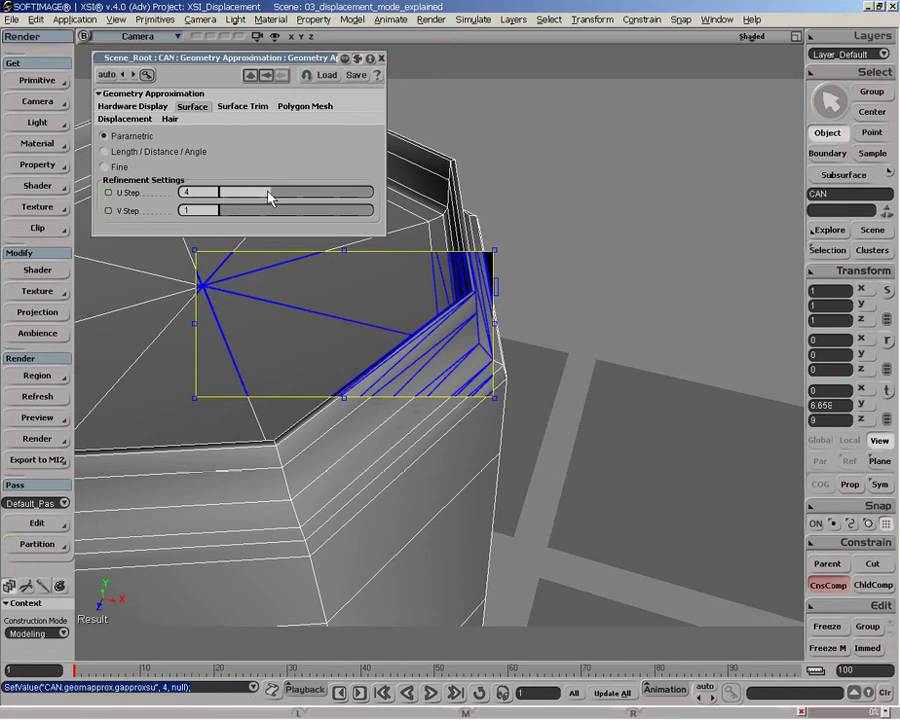
Step: Set the render V Step to 4 and redraw the render region over the rim corner
click(273, 209)
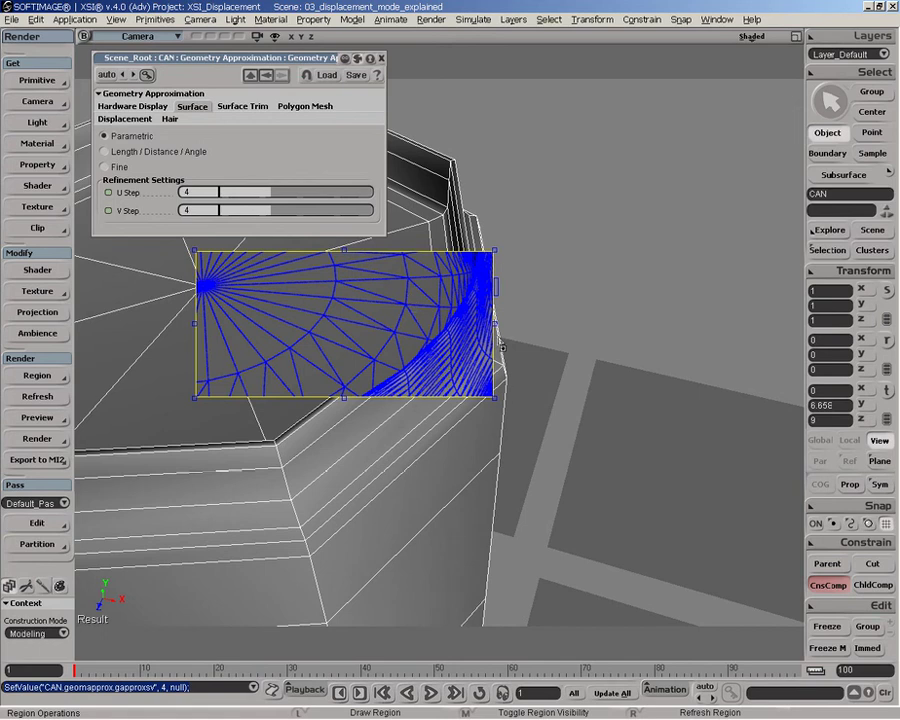
drag(493, 323, 567, 323)
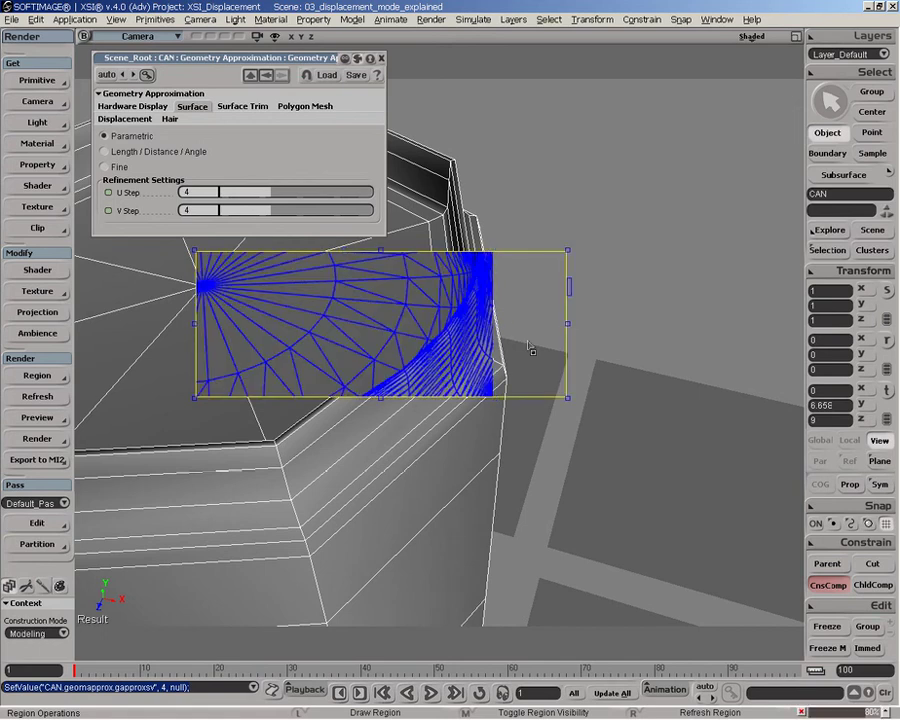
drag(409, 223, 535, 435)
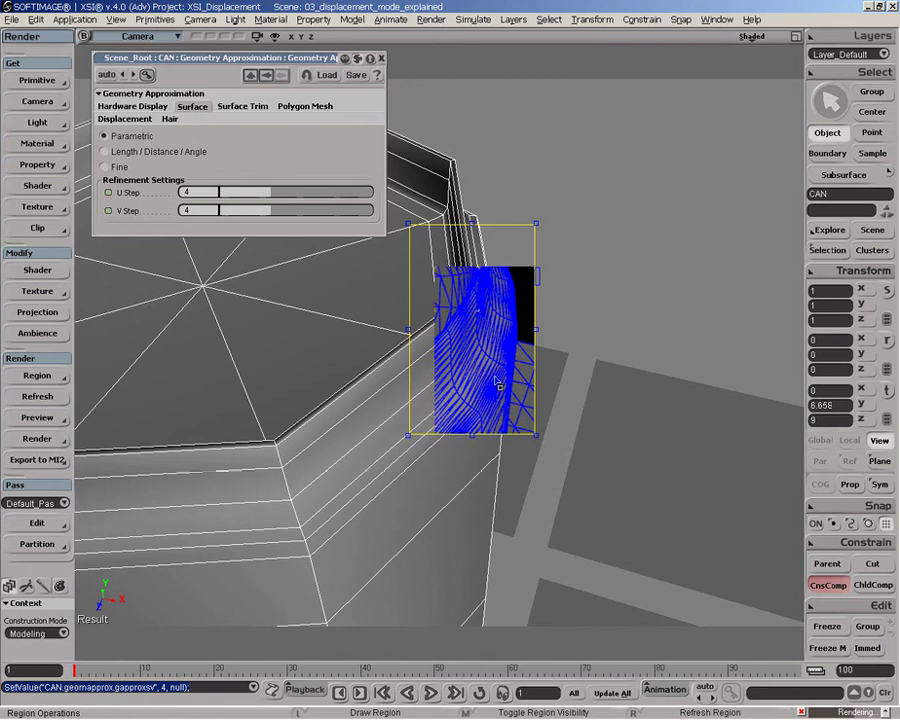
Step: Orbit and dolly the camera closer, ending with a view looking down into the can
key(o)
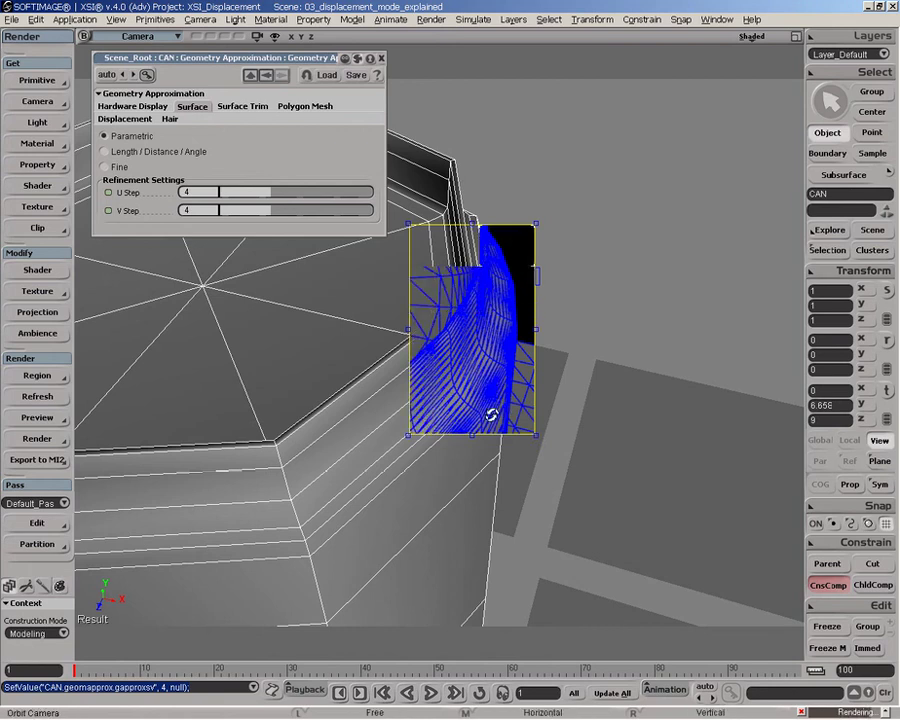
drag(490, 354, 497, 336)
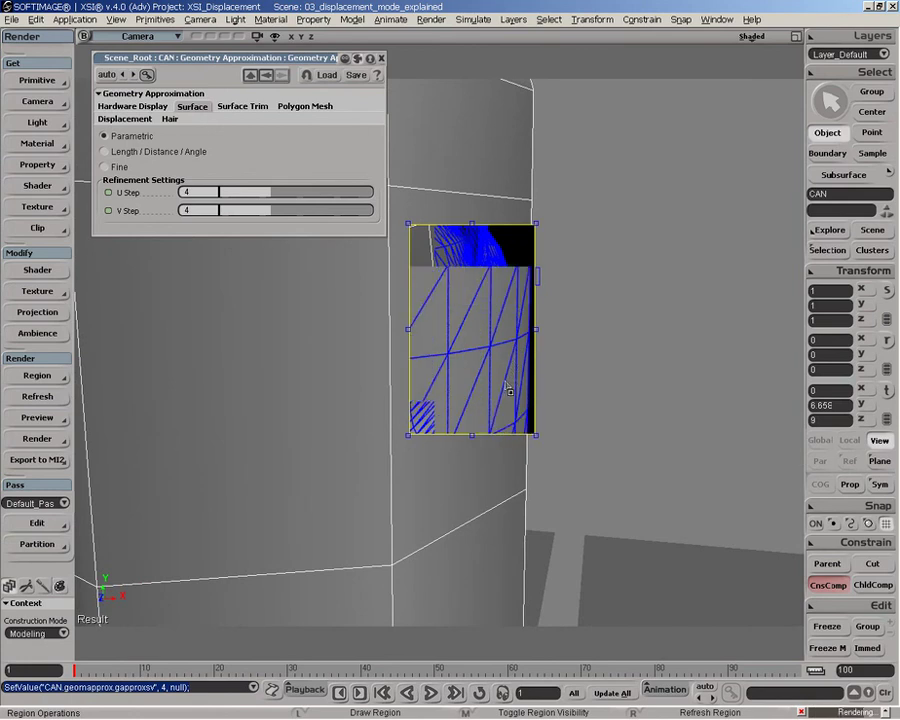
key(p)
drag(509, 378, 514, 336)
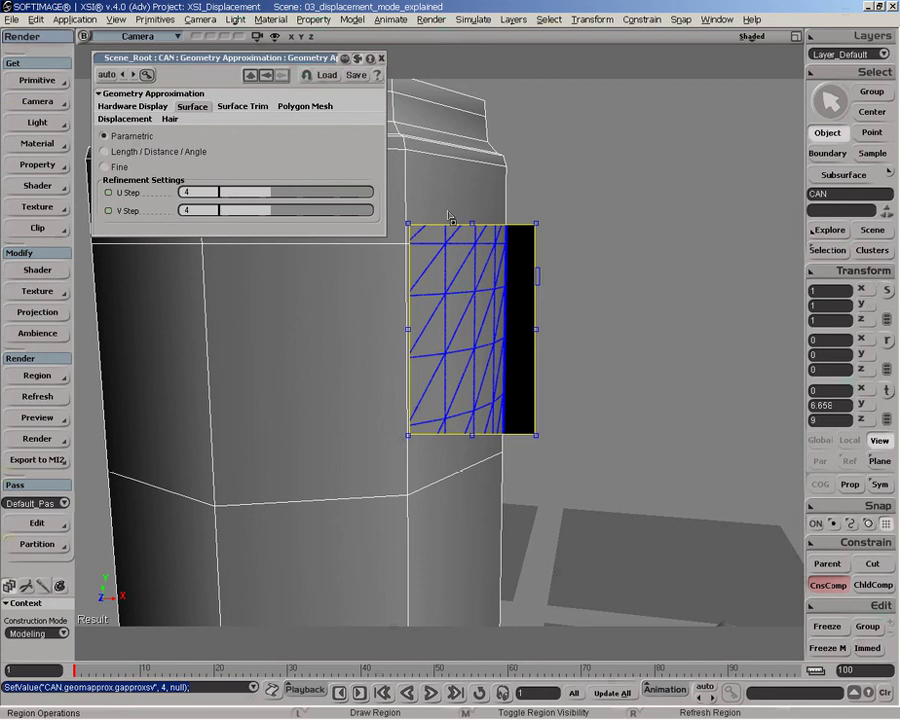
key(o)
drag(450, 218, 452, 270)
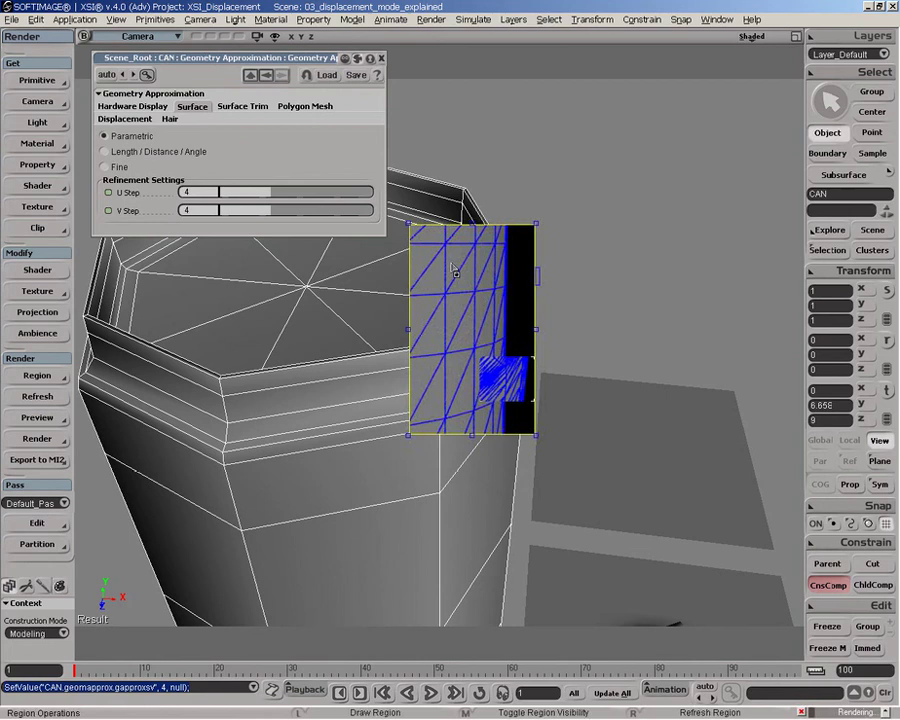
Step: Lower U and V Step to 1, hide the region, and choose Length / Distance / Angle approximation
drag(236, 193, 205, 213)
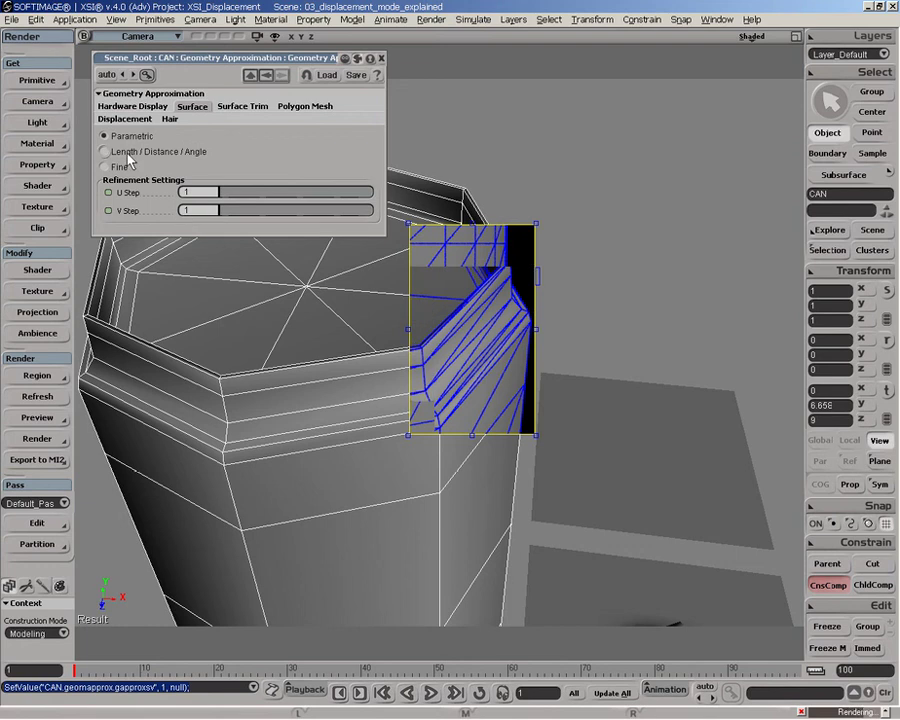
key(q)
middle_click(509, 281)
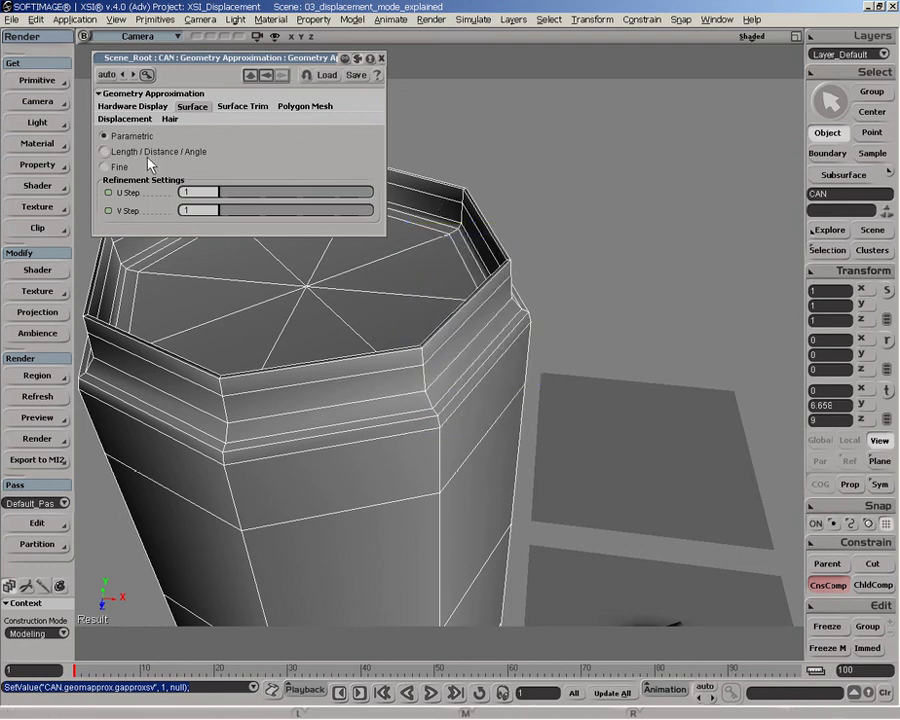
click(106, 152)
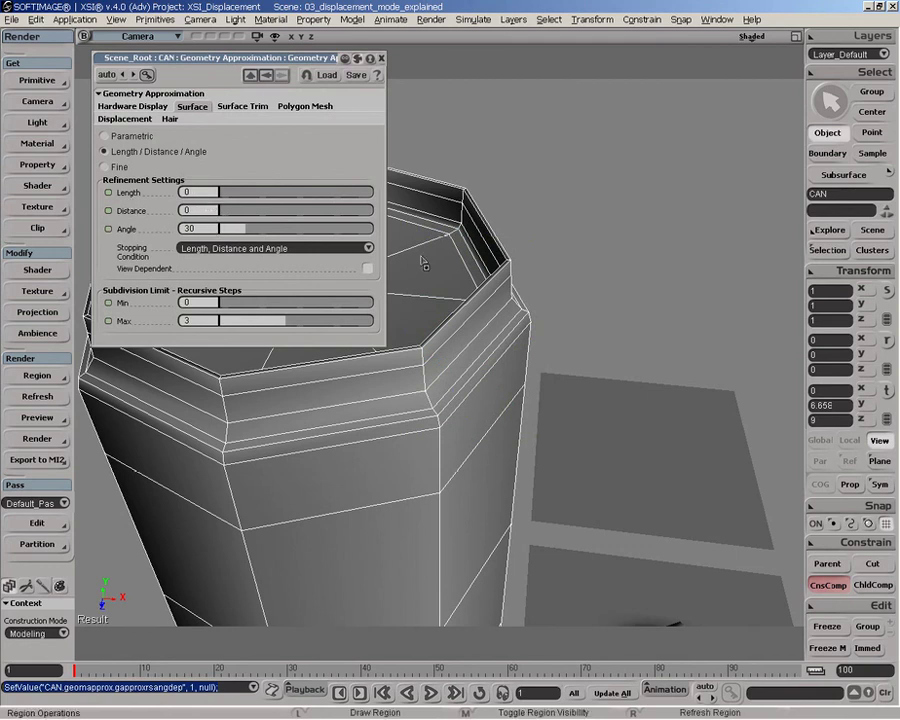
Step: Pan to frame the can's rim and render a new region over it
key(z)
drag(425, 257, 483, 262)
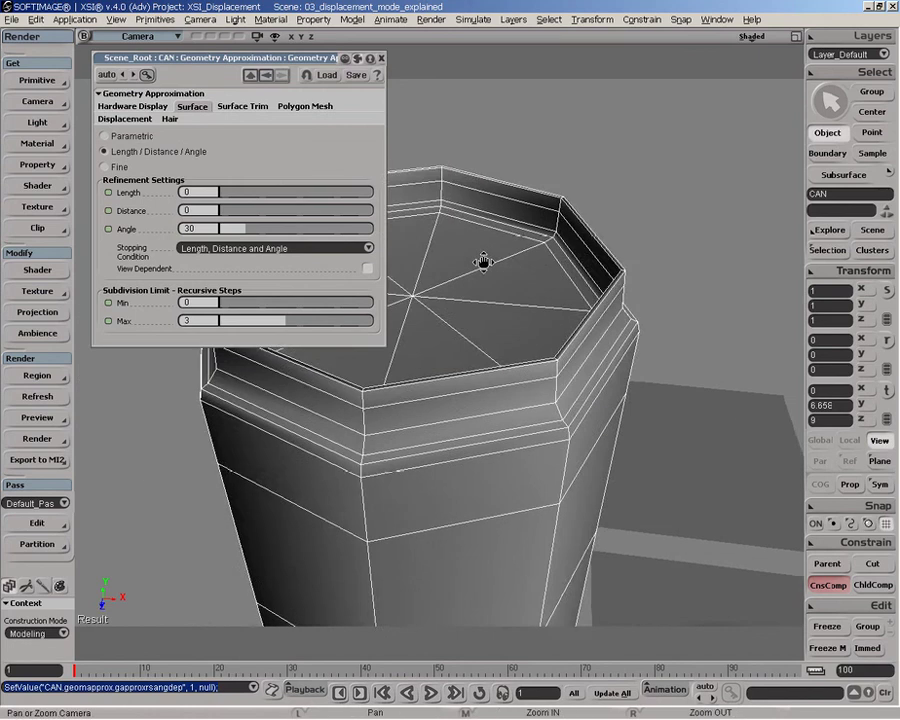
key(q)
drag(403, 185, 660, 405)
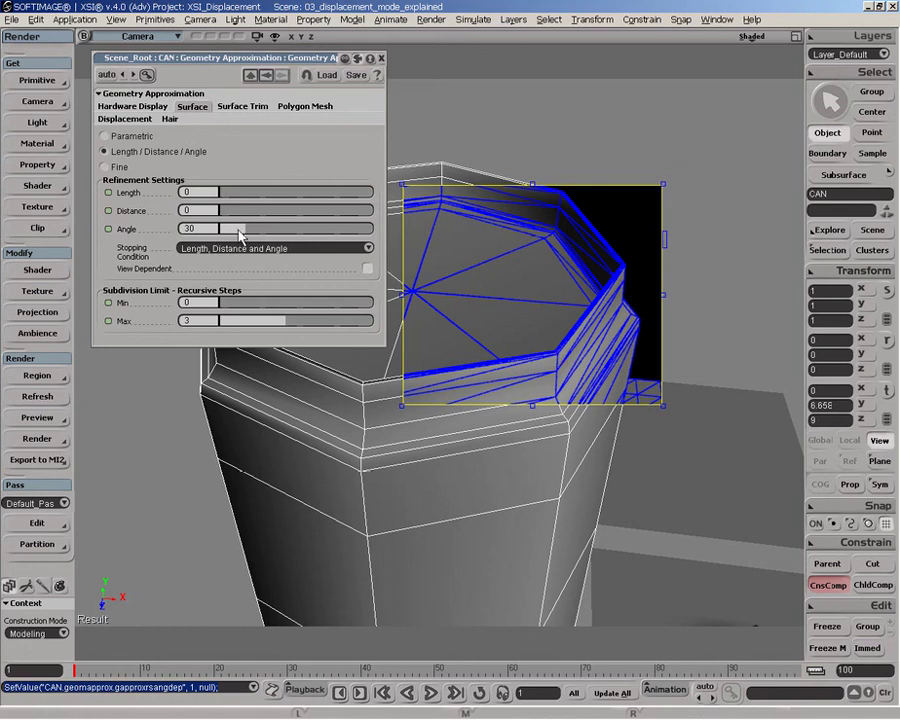
Step: Lower the refinement Angle from 30 to about 10.7 and select the Angle field
drag(239, 234, 232, 236)
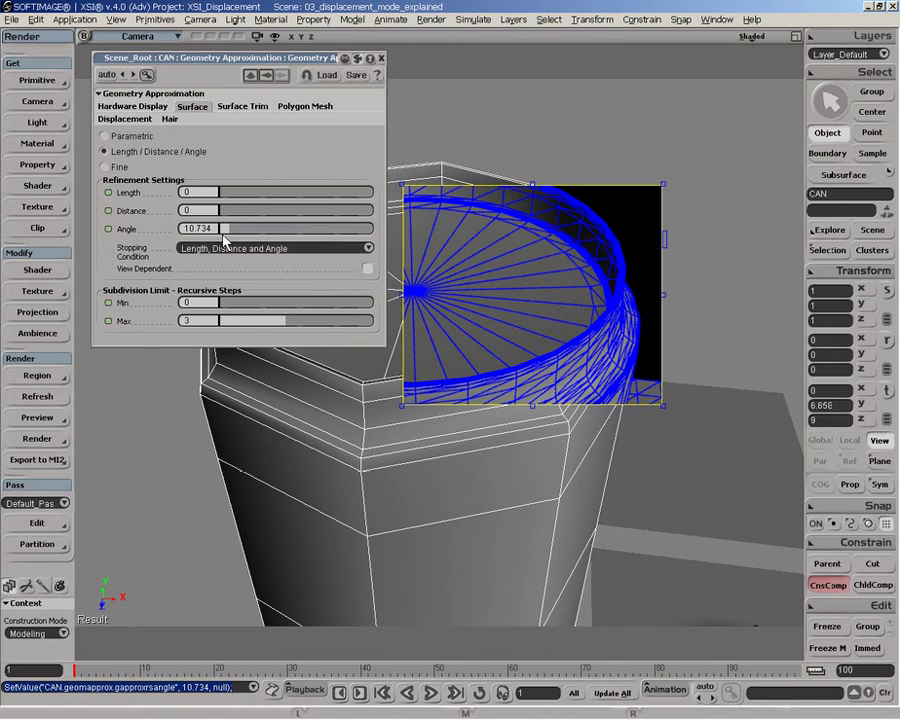
click(214, 230)
Step: Restore the Angle to 30, then set Length to 10 and Angle to 0
text(30)
key(Return)
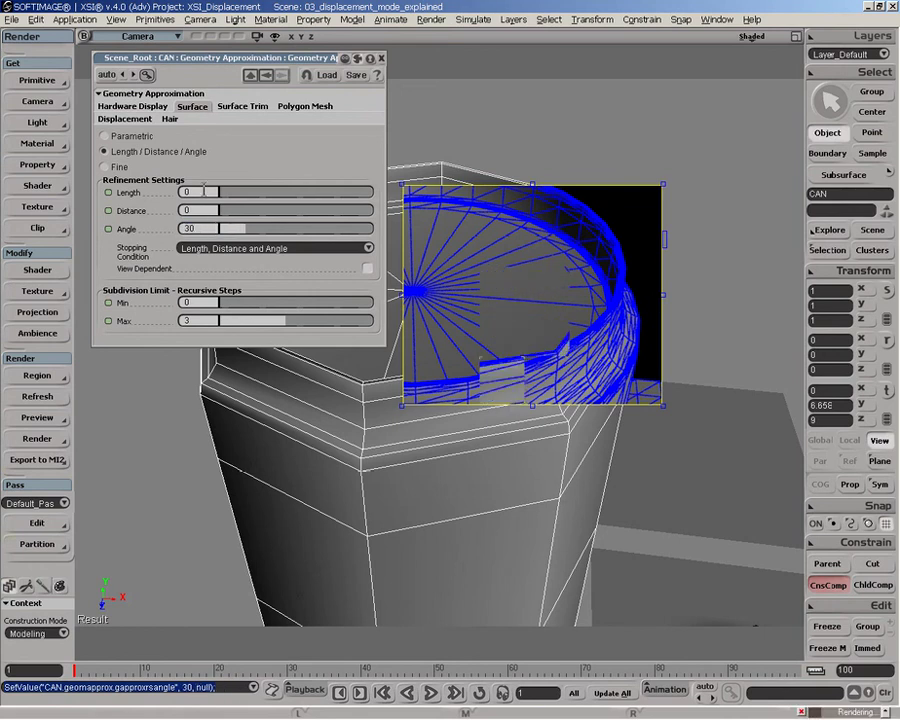
click(204, 191)
text(10)
key(Return)
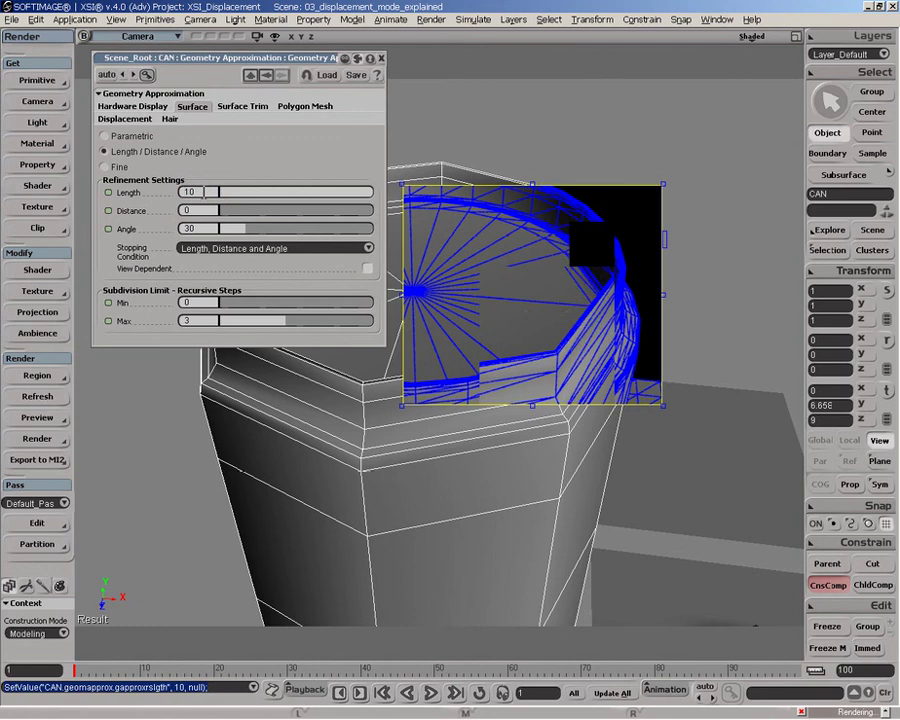
click(201, 229)
text(0)
key(Return)
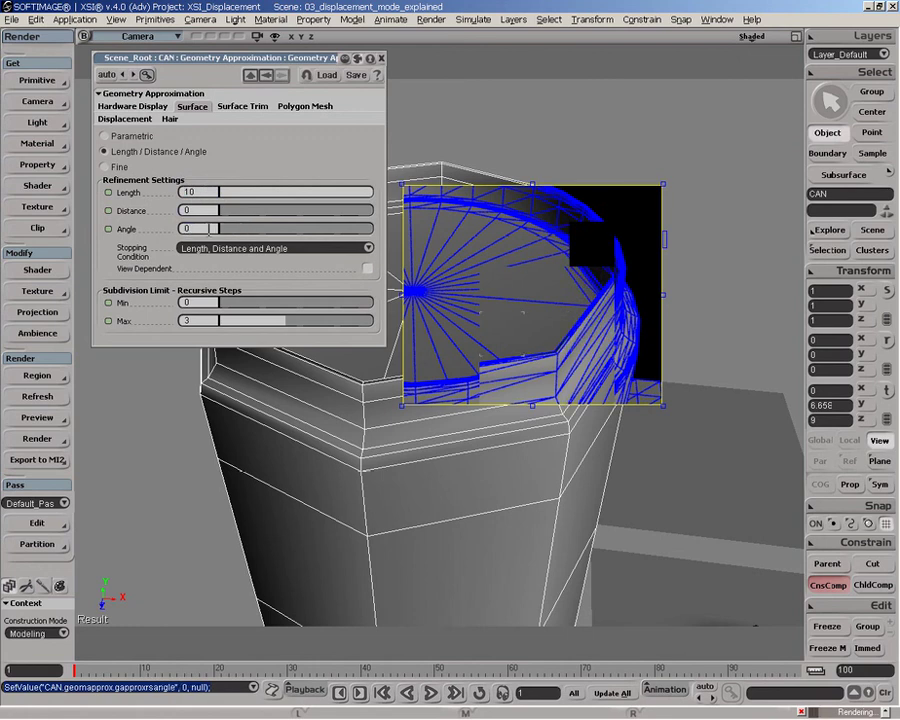
click(186, 210)
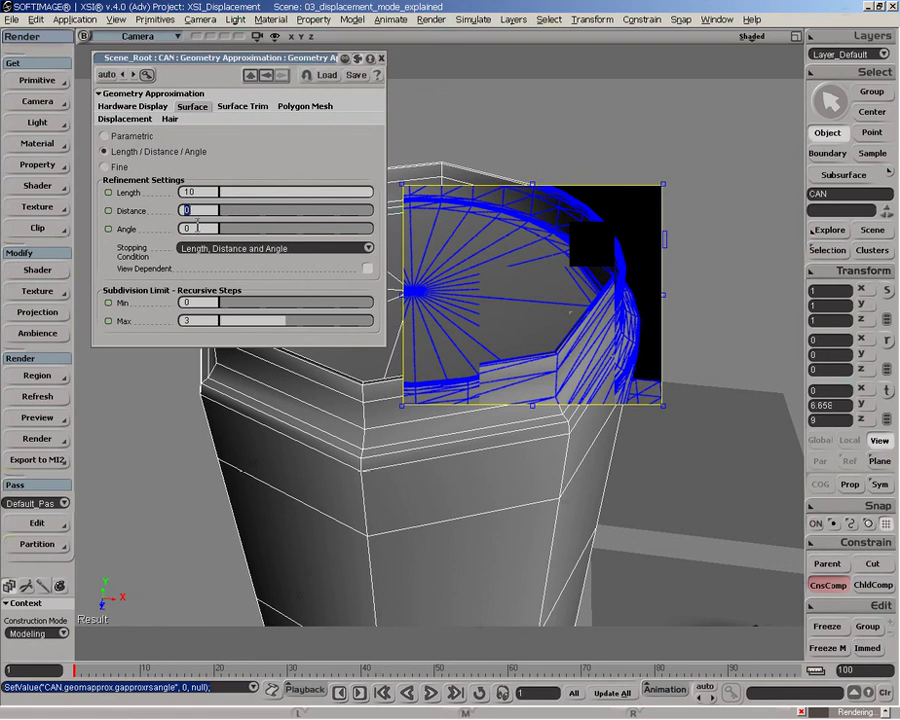
click(197, 228)
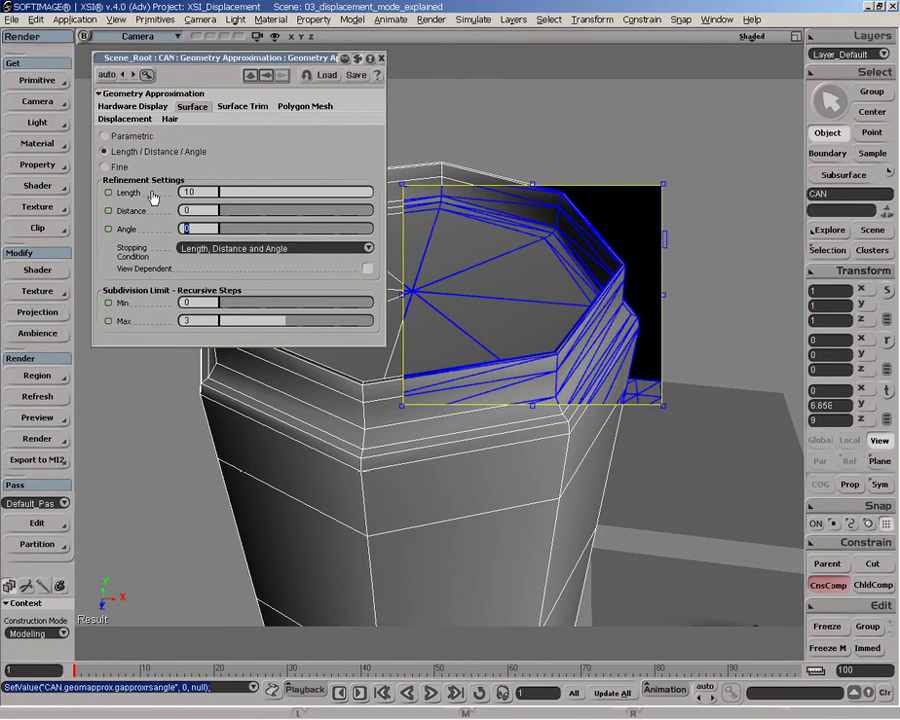
Step: Reduce the refinement Length through 8, 6 and 4 down to 3
click(216, 190)
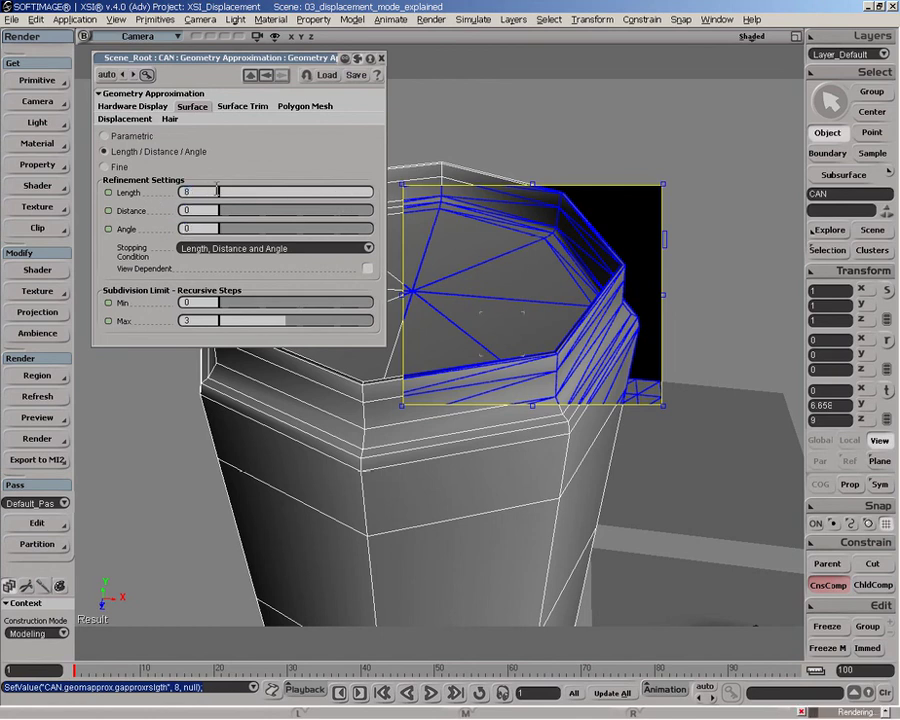
text(8)
key(Return)
text(6)
key(Return)
click(216, 190)
text(4)
key(Return)
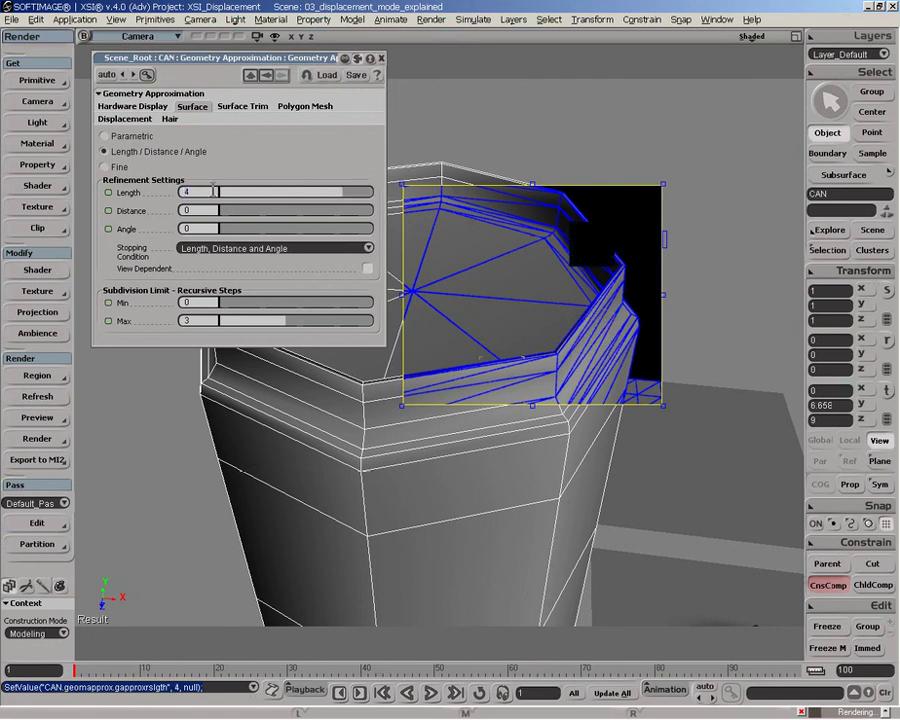
text(3)
key(Return)
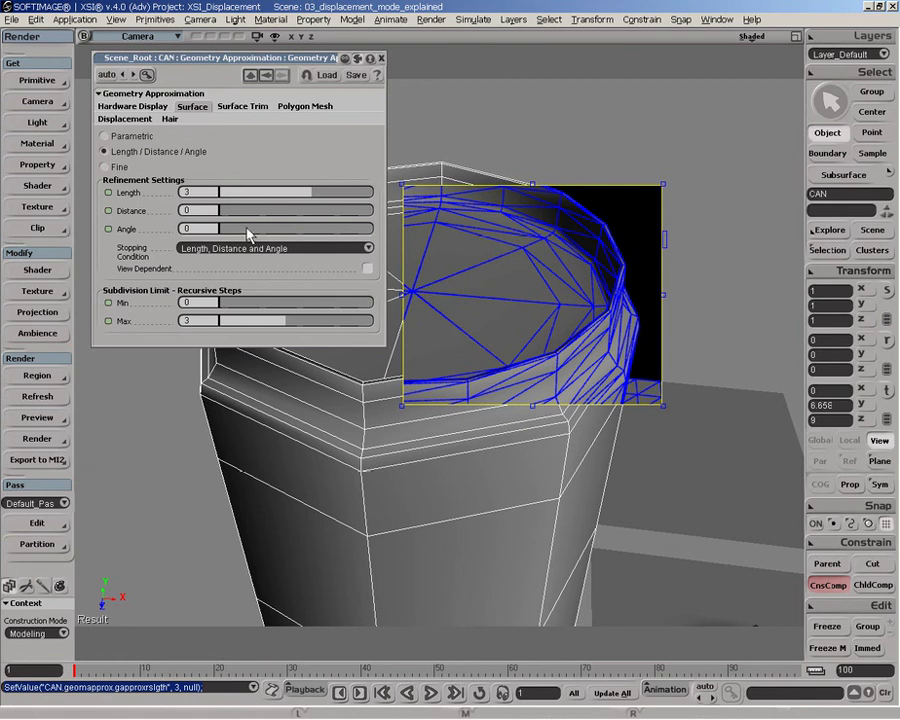
Step: Lower the refinement Length further to 2 and finally 1
click(190, 192)
text(2)
key(Return)
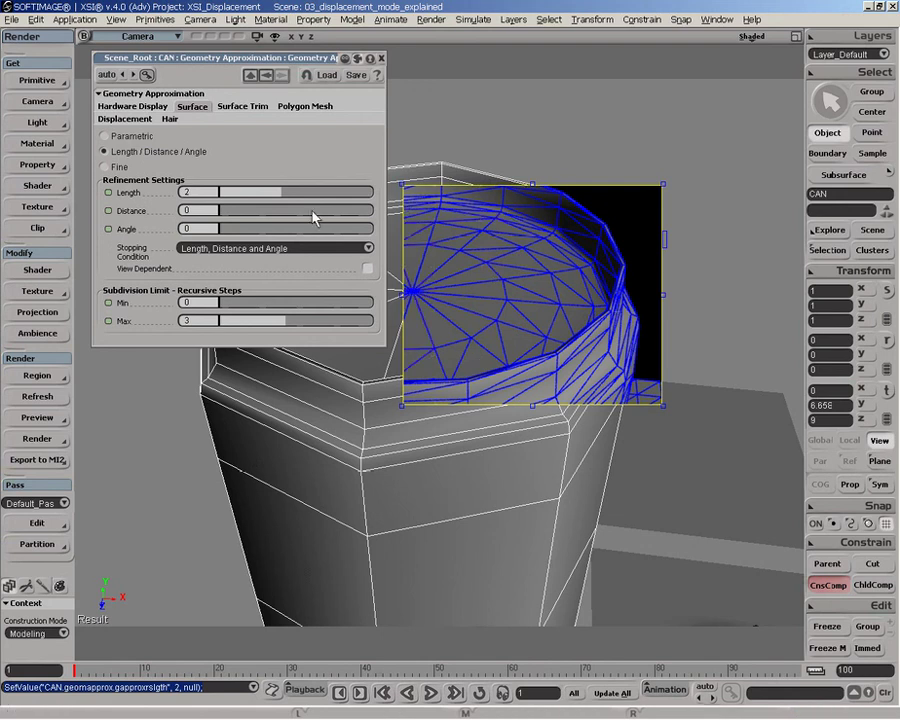
key(BackSpace)
text(1)
key(Return)
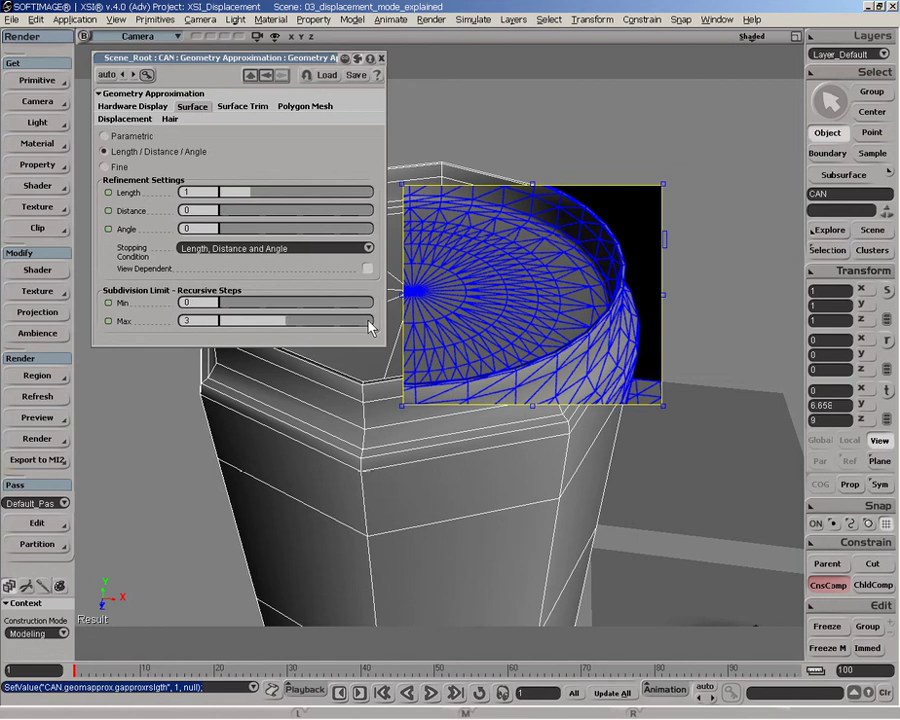
Step: Raise maximum recursive steps to 4, then set the Max value to 1
click(305, 321)
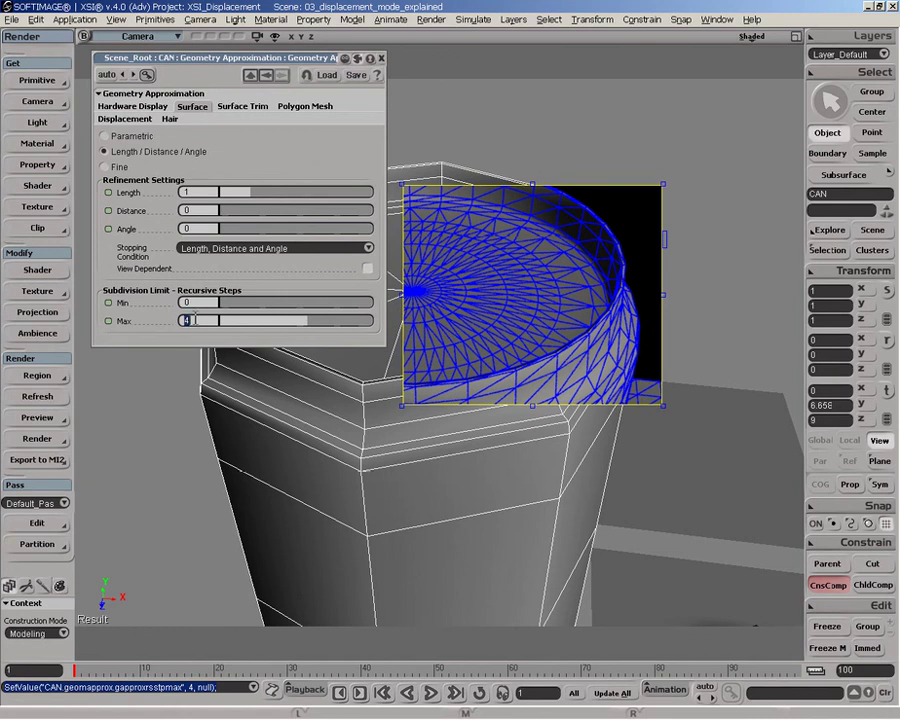
click(195, 321)
text(1)
key(Return)
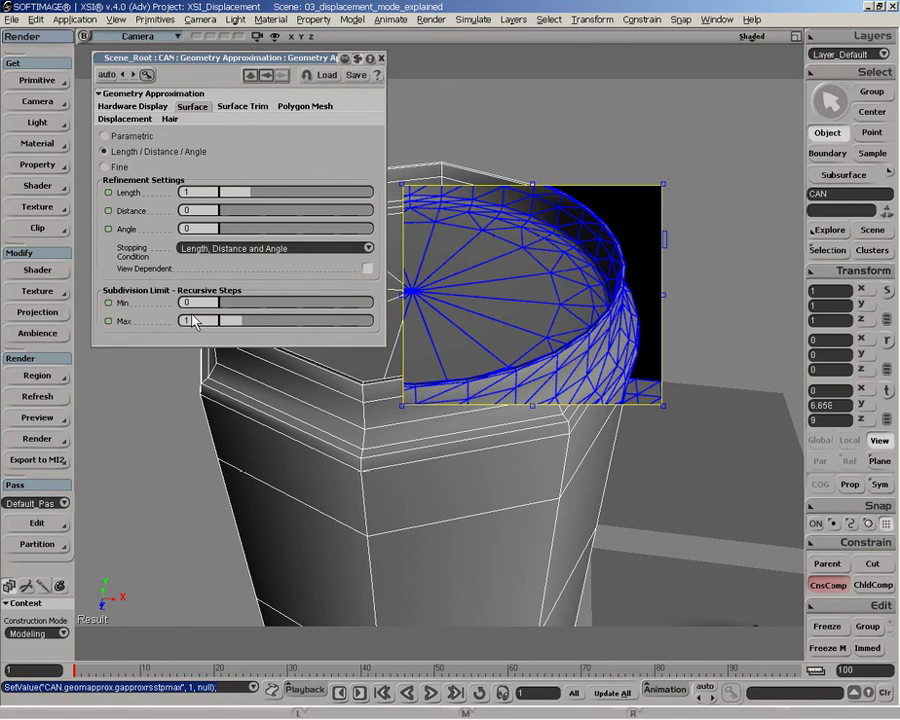
Step: Set the CAN's refinement Length to 0, then to 0.01
click(190, 192)
text(0)
key(Return)
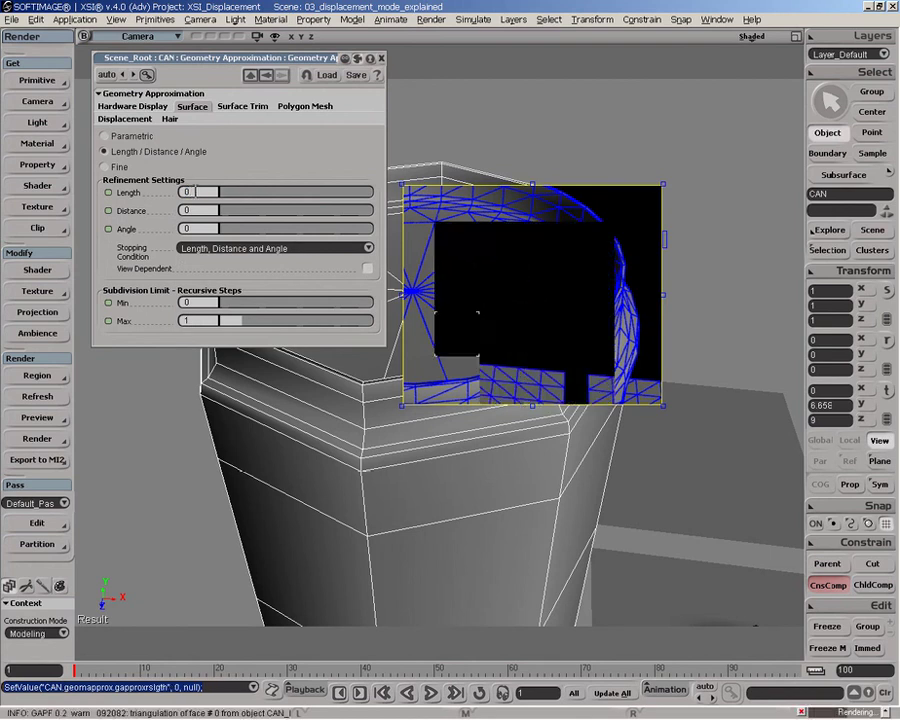
text(.)
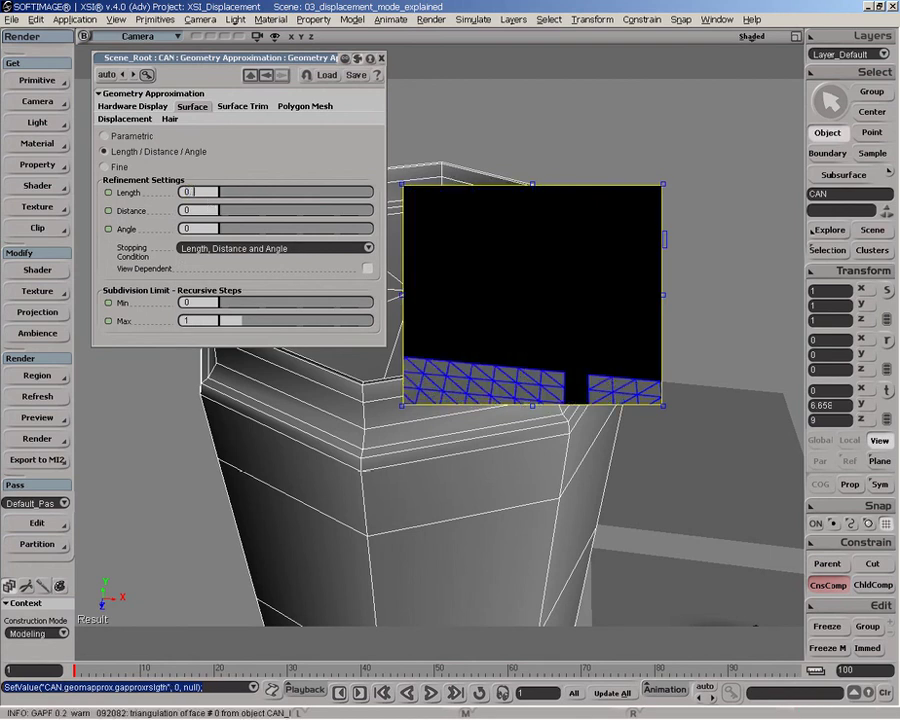
text(01)
key(Return)
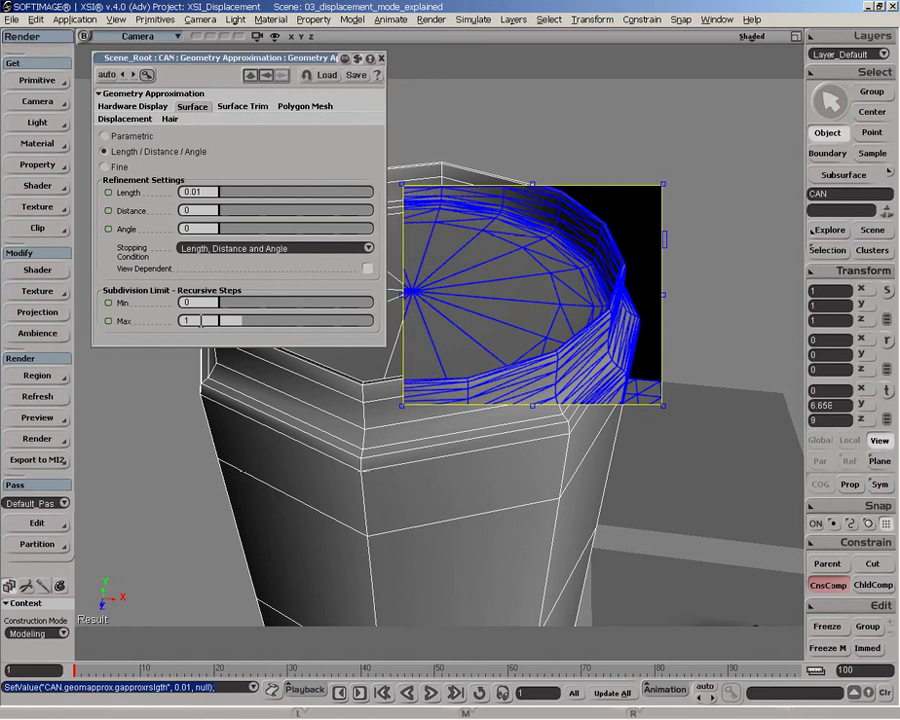
Step: Compare Max recursive steps of 2, 3 and 4, then set Max back to 1
double_click(201, 320)
text(2)
key(Return)
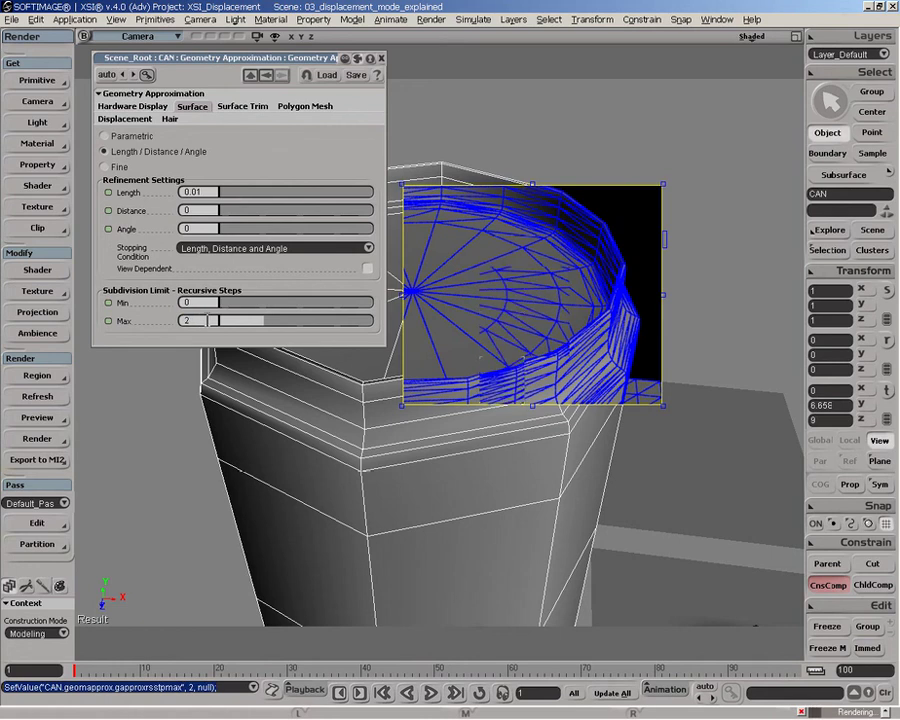
text(3)
key(Return)
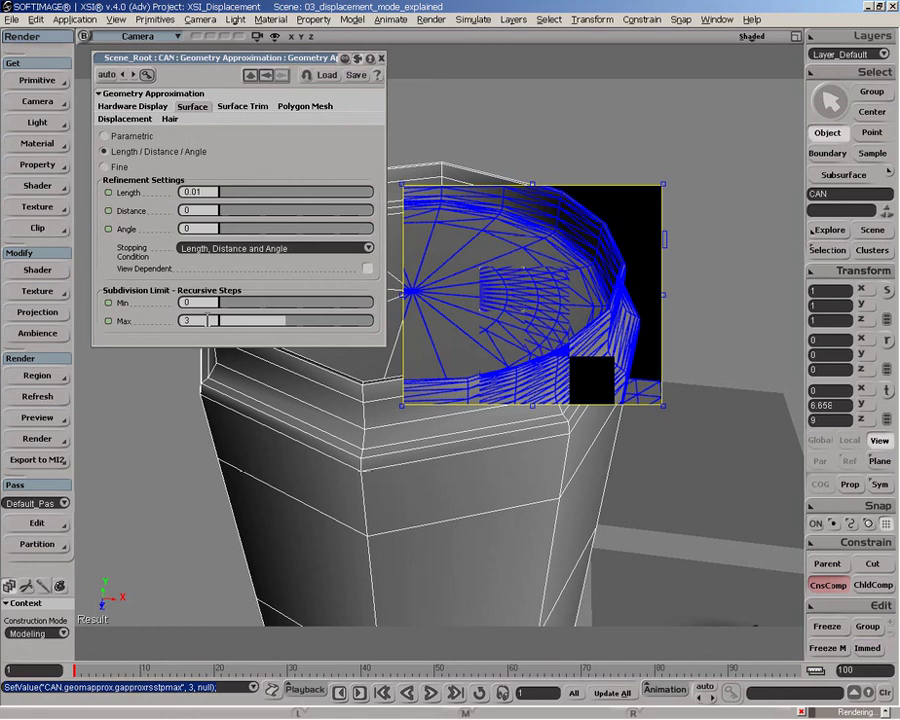
text(4)
key(Return)
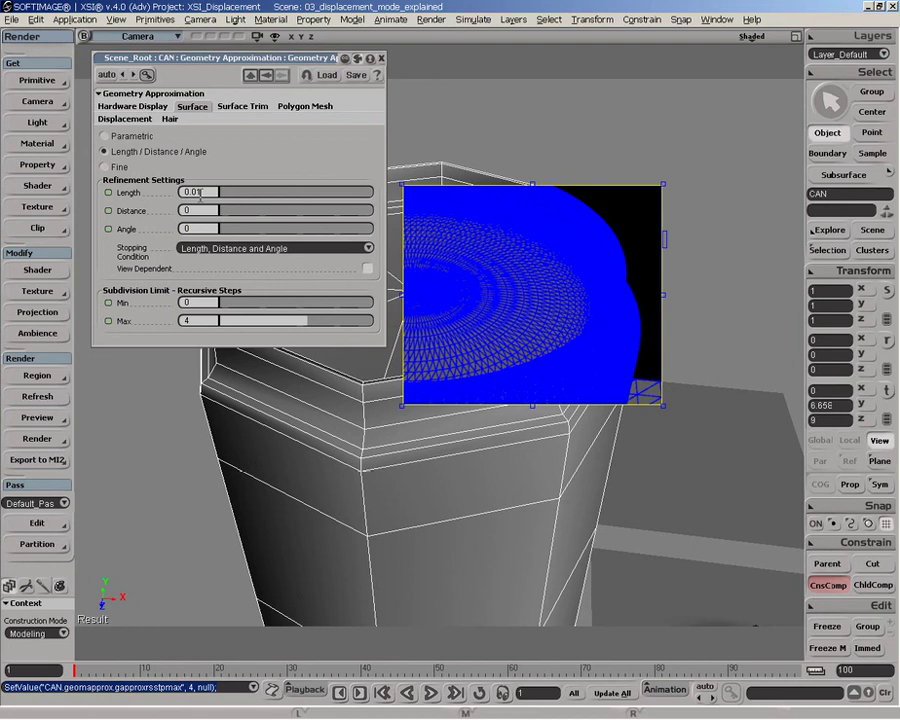
click(205, 320)
text(1)
key(Tab)
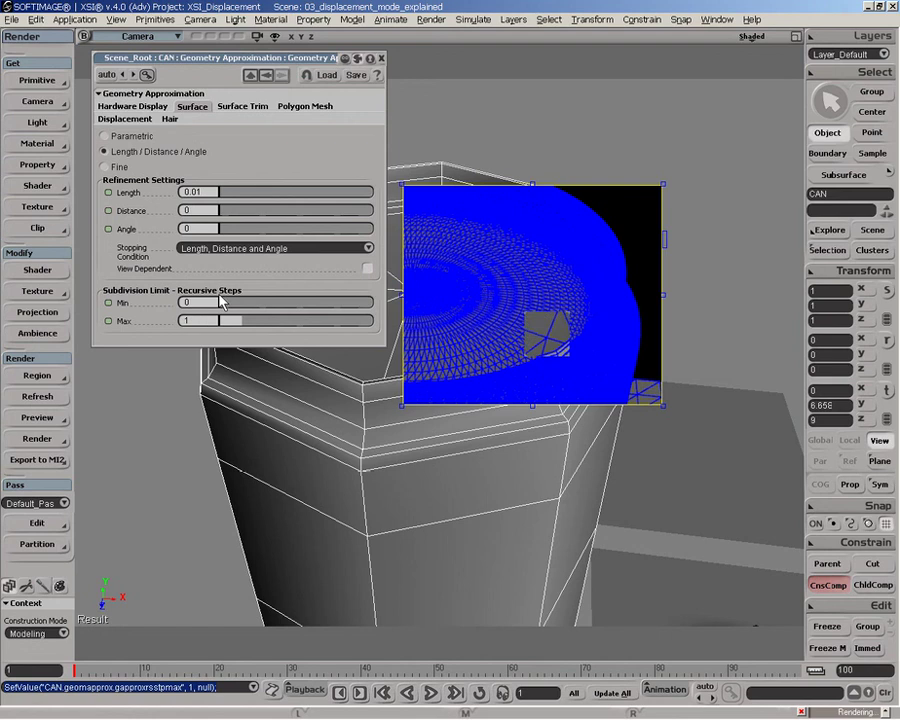
Step: Enter Length 0.25, then raise Max recursive steps to 2 and finally 3
text(0.25)
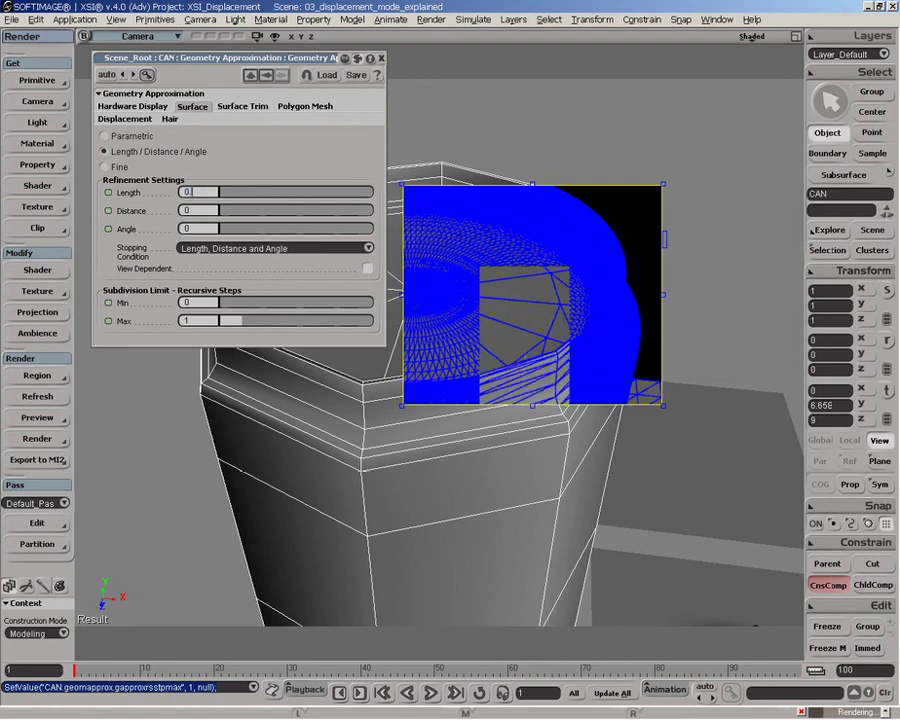
key(Return)
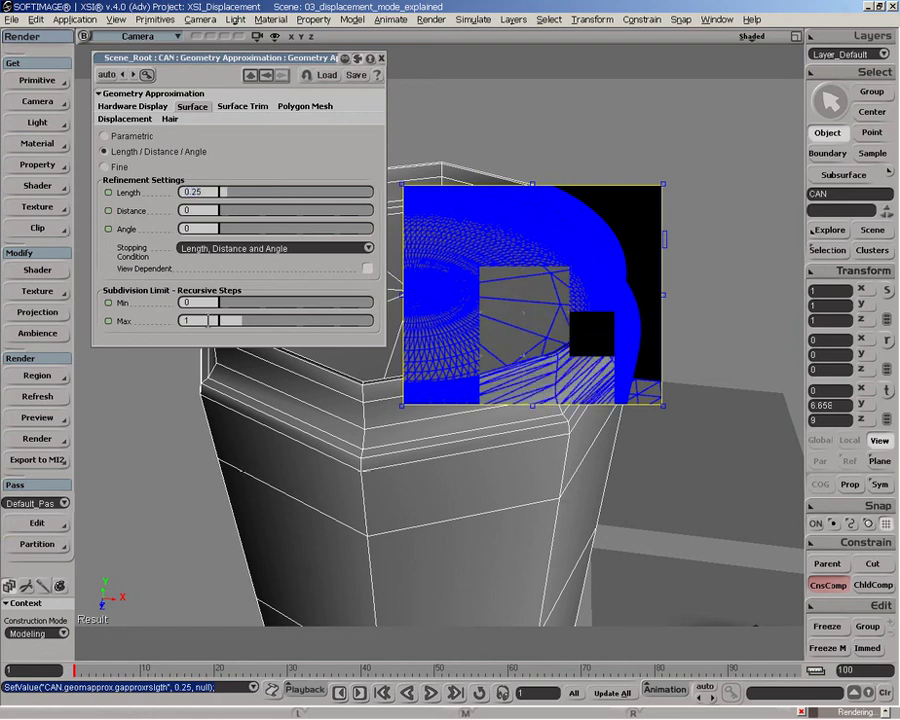
click(221, 324)
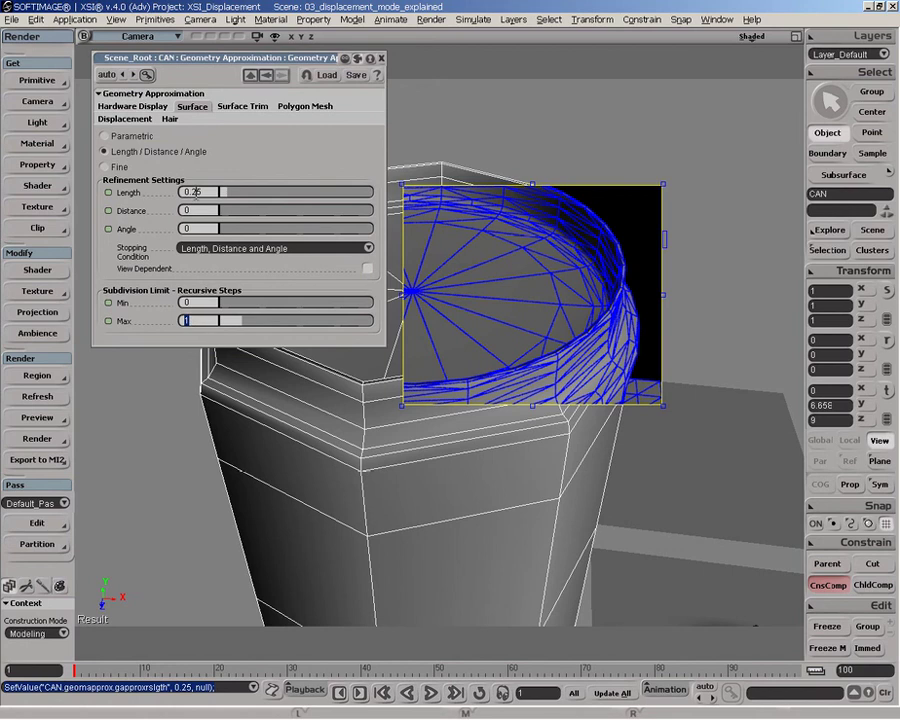
text(2)
key(Return)
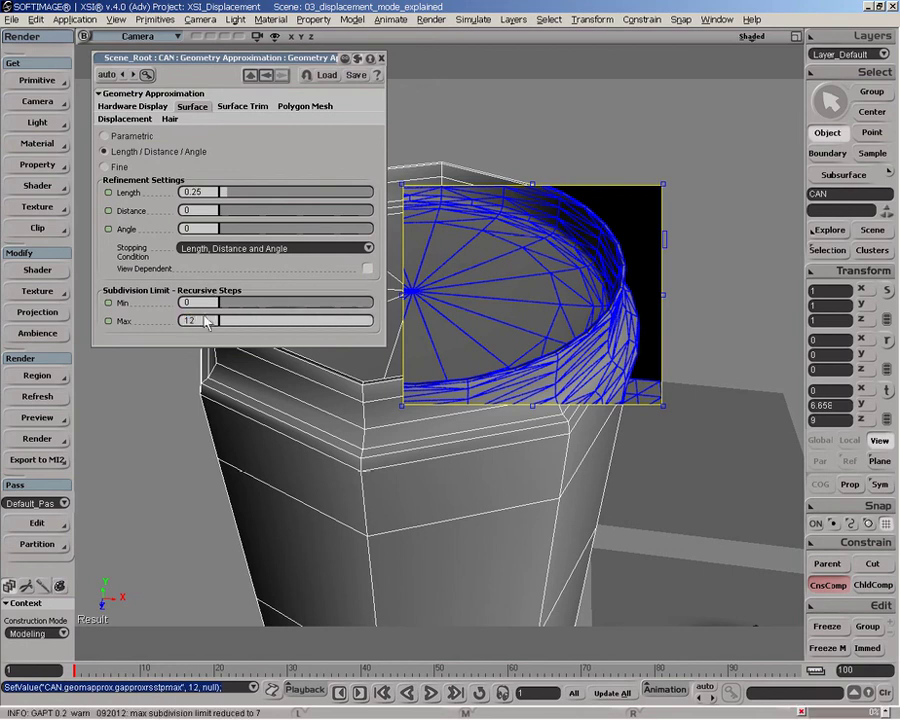
double_click(195, 320)
text(2)
key(Return)
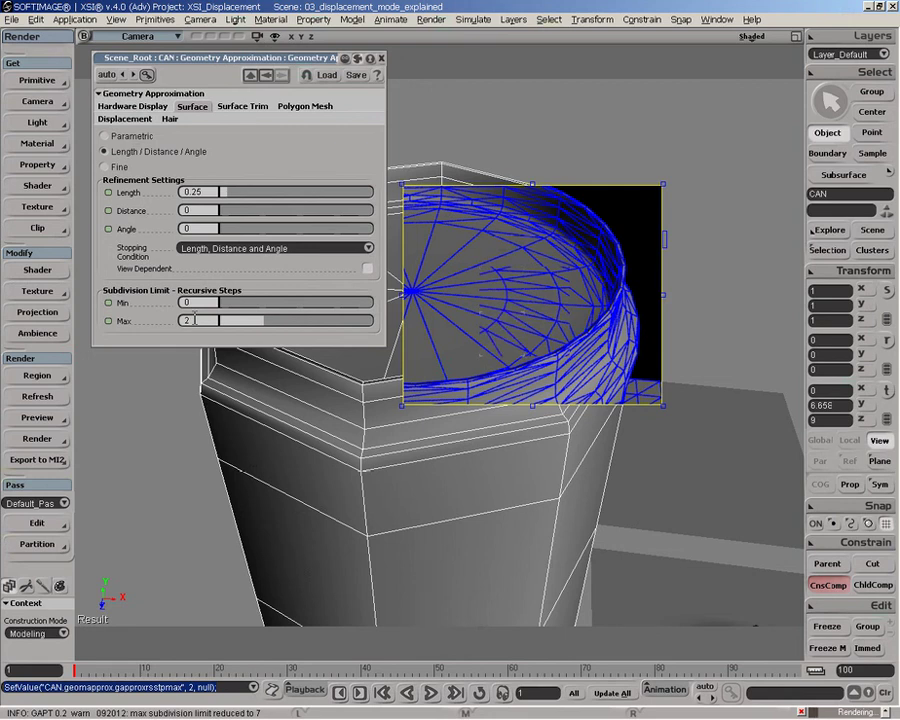
text(3)
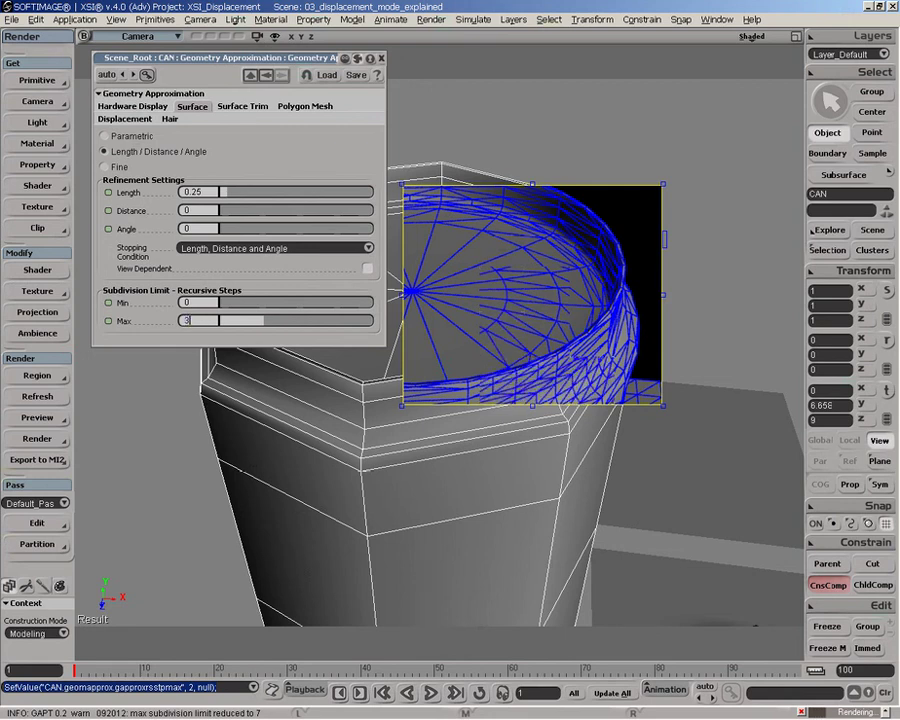
key(Return)
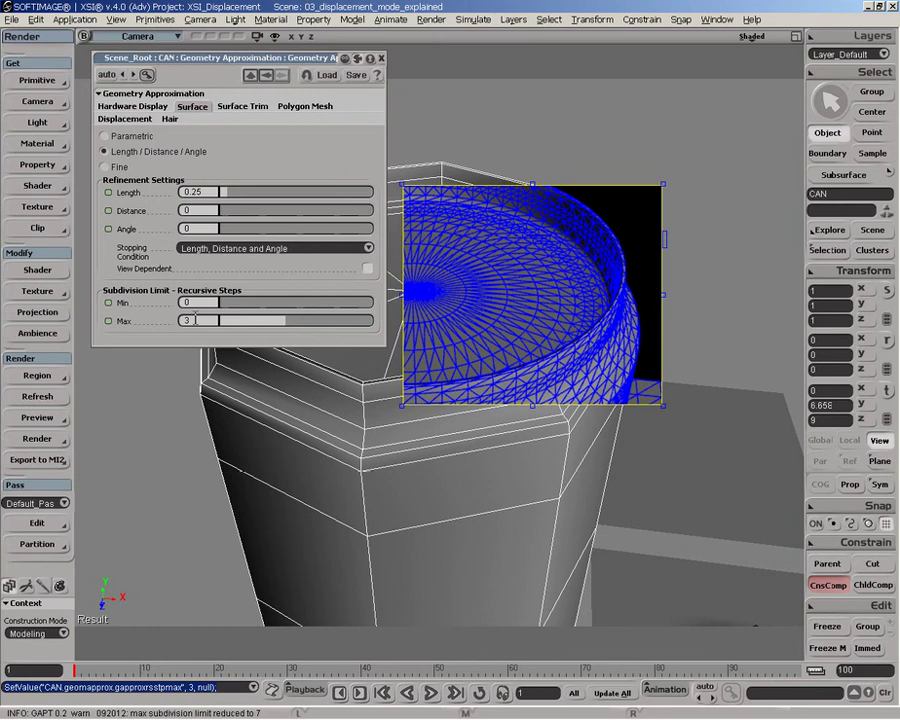
click(124, 119)
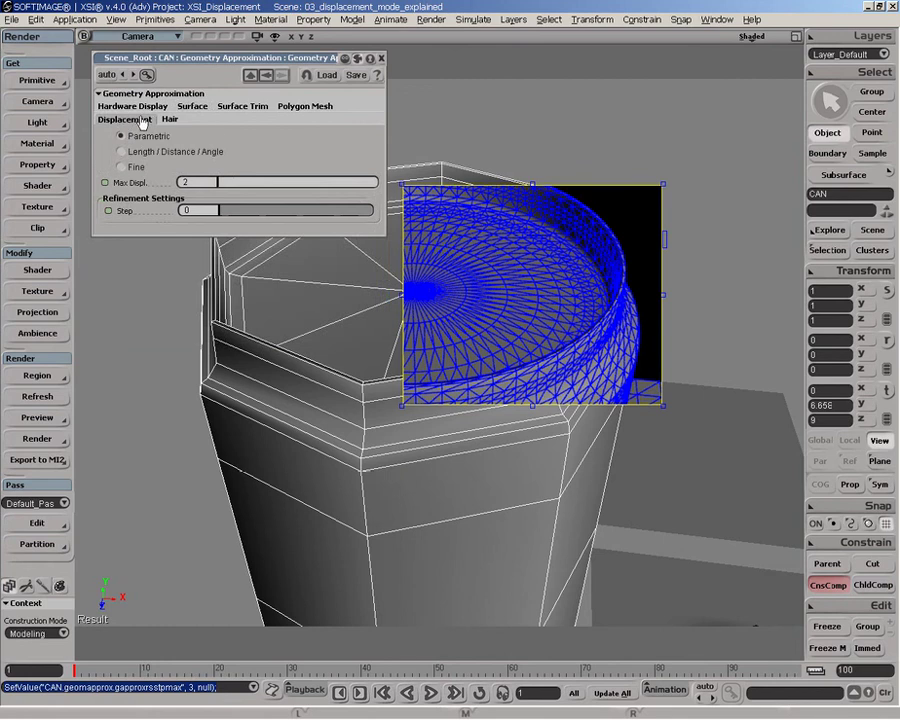
click(192, 107)
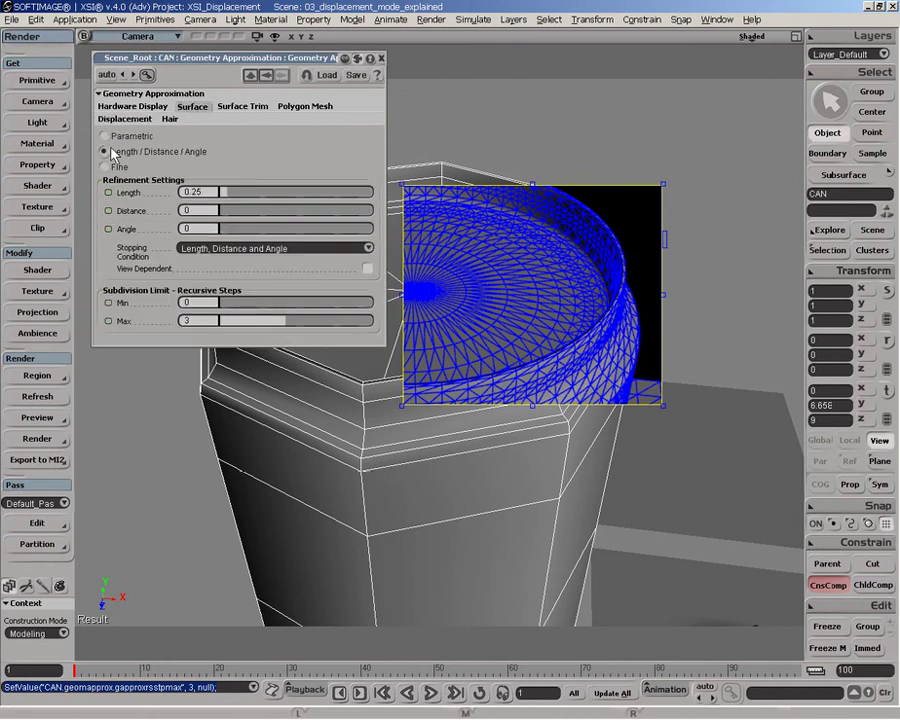
click(124, 119)
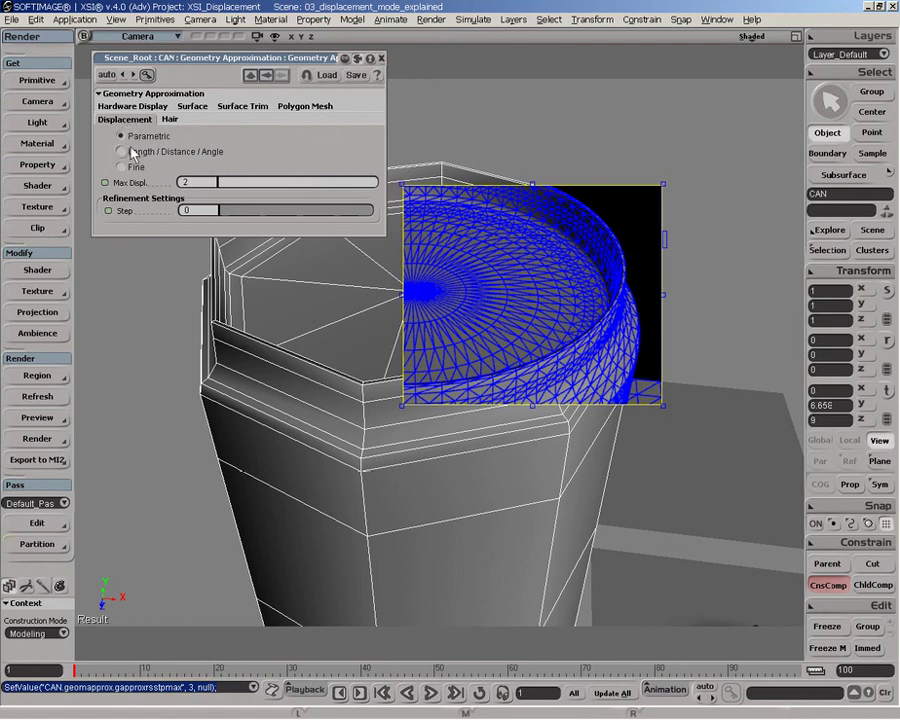
click(192, 107)
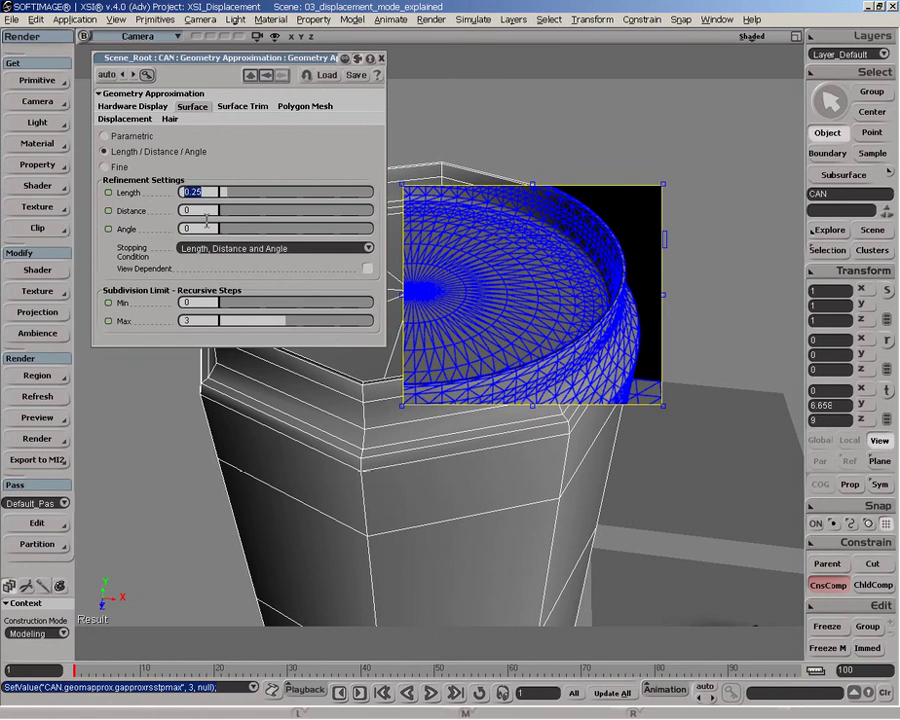
Step: Set Length to 0, Distance to 10 and Angle to 0
click(207, 229)
text(30)
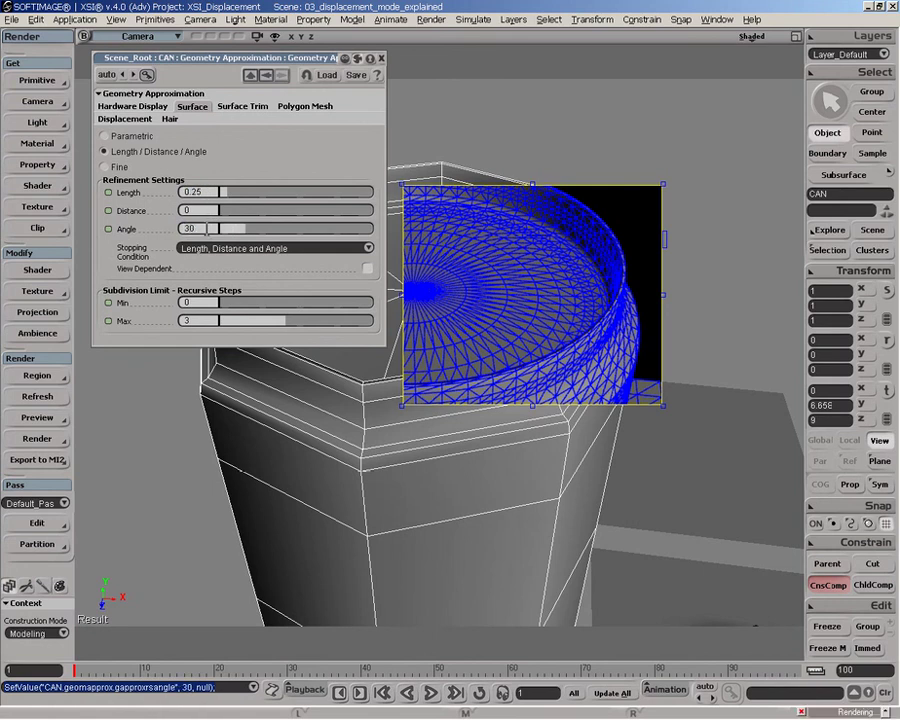
click(205, 192)
text(0)
key(Return)
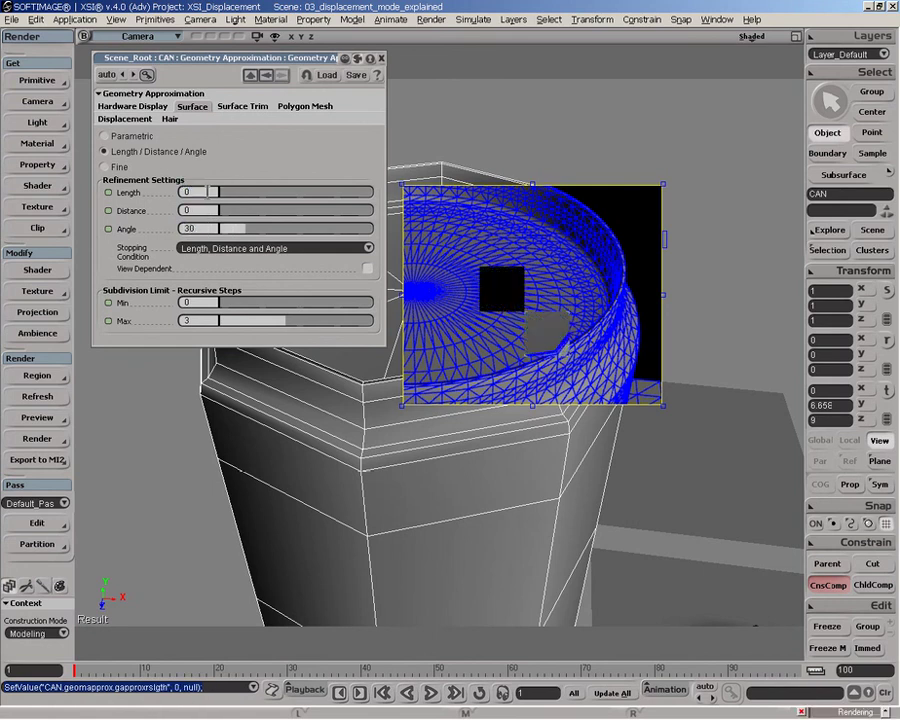
click(203, 211)
text(10)
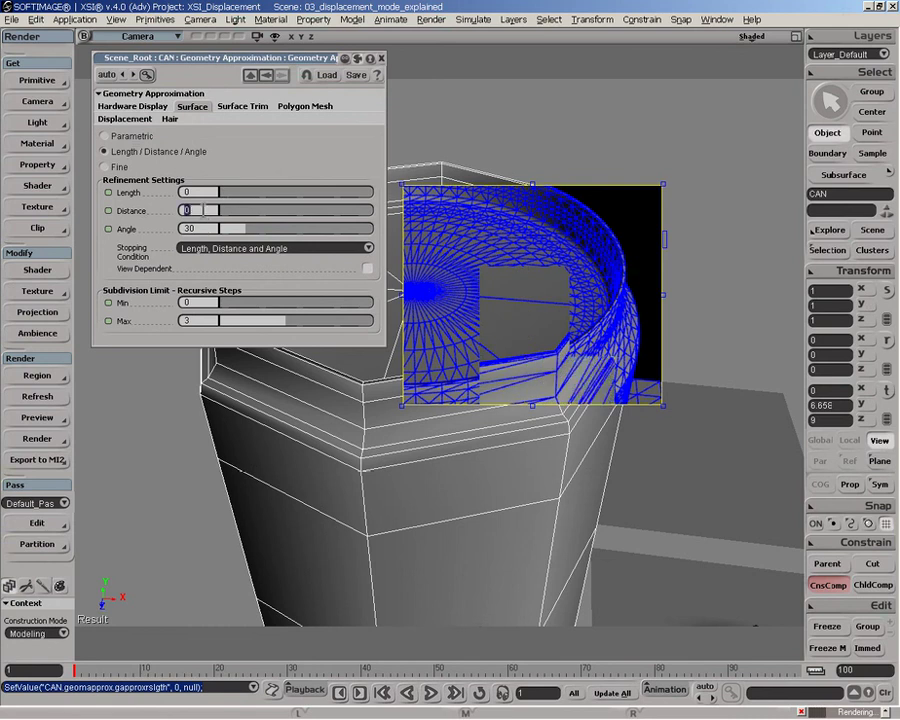
key(Return)
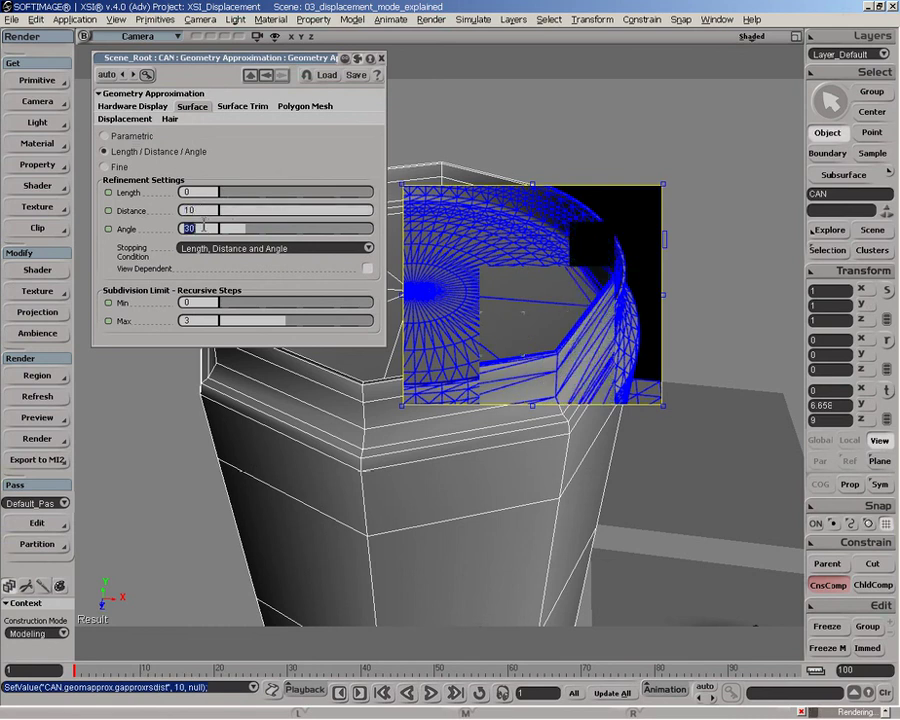
click(203, 228)
text(0)
key(Return)
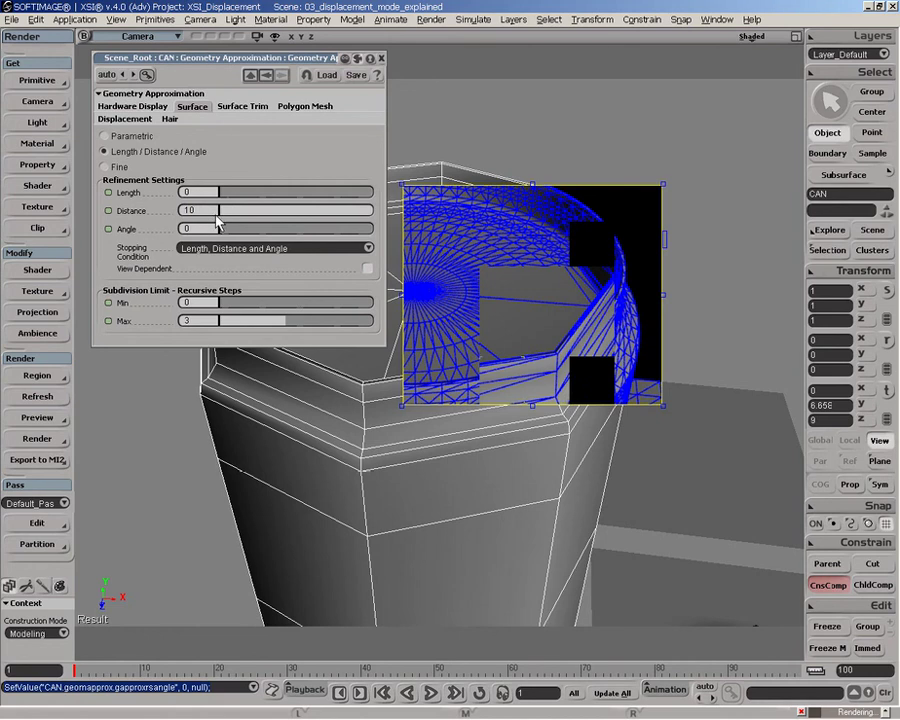
Step: Lower Distance progressively to about 1.216, 0.1, 0.05 and finally 0.025
click(220, 211)
mouse_move(220, 213)
mouse_down()
mouse_move(279, 216)
mouse_move(231, 217)
mouse_up()
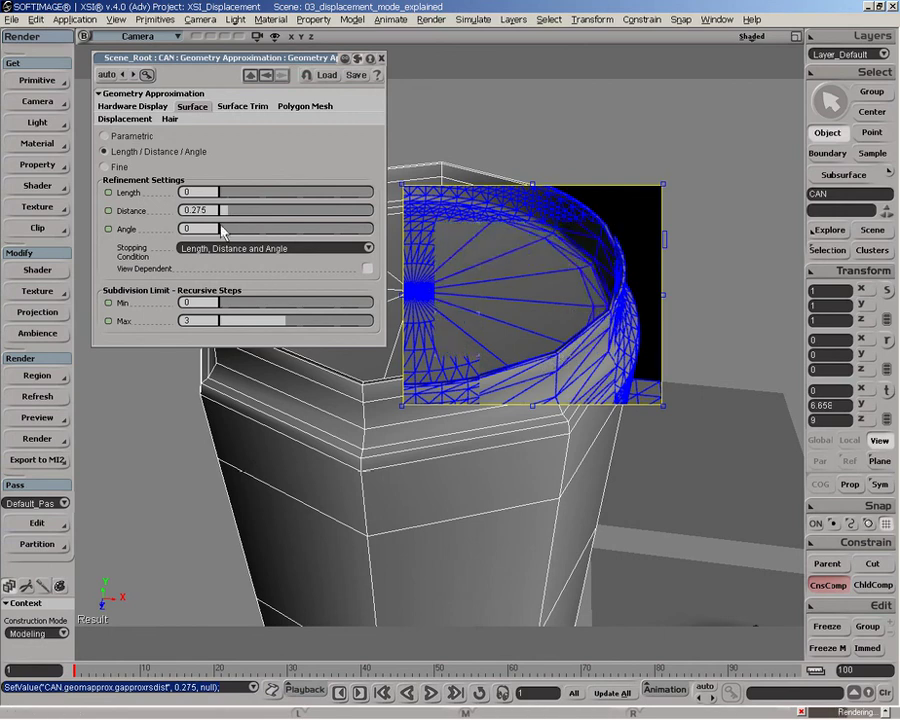
click(192, 210)
text(0.1)
key(Return)
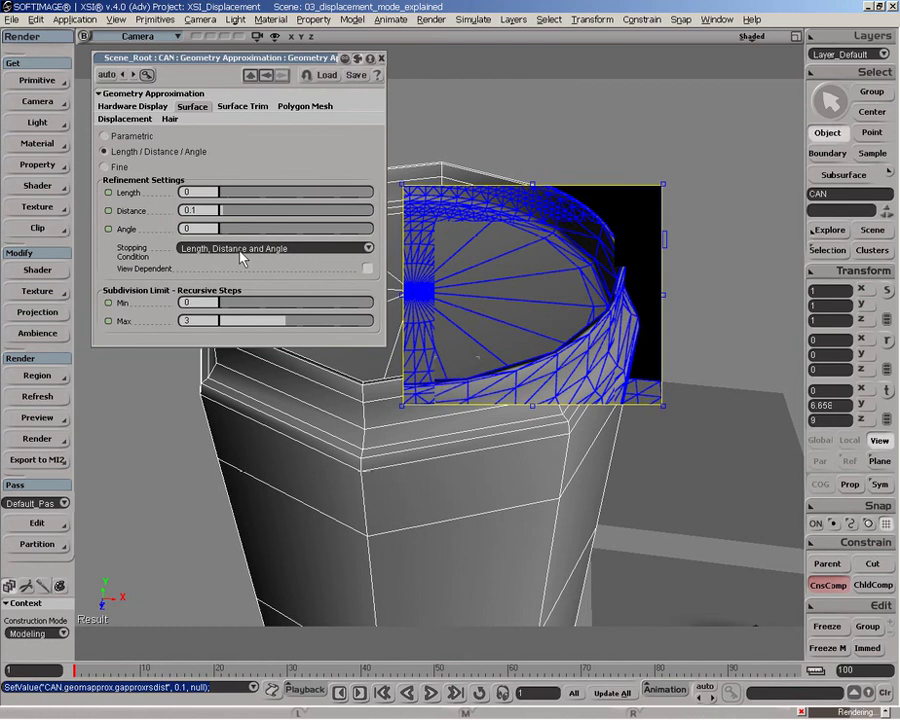
double_click(201, 210)
text(0.)
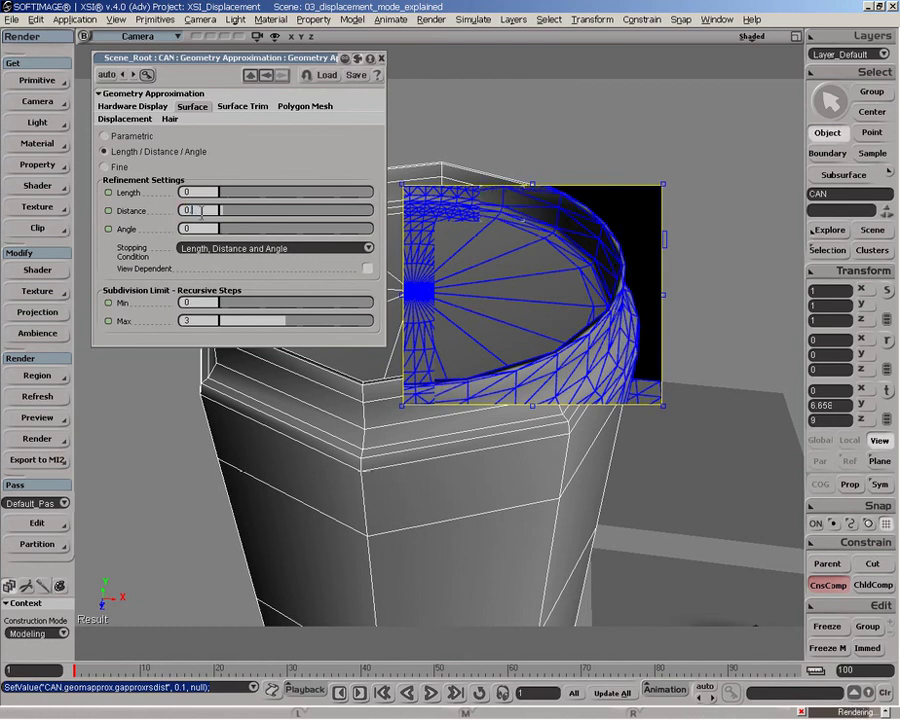
text(05)
key(Return)
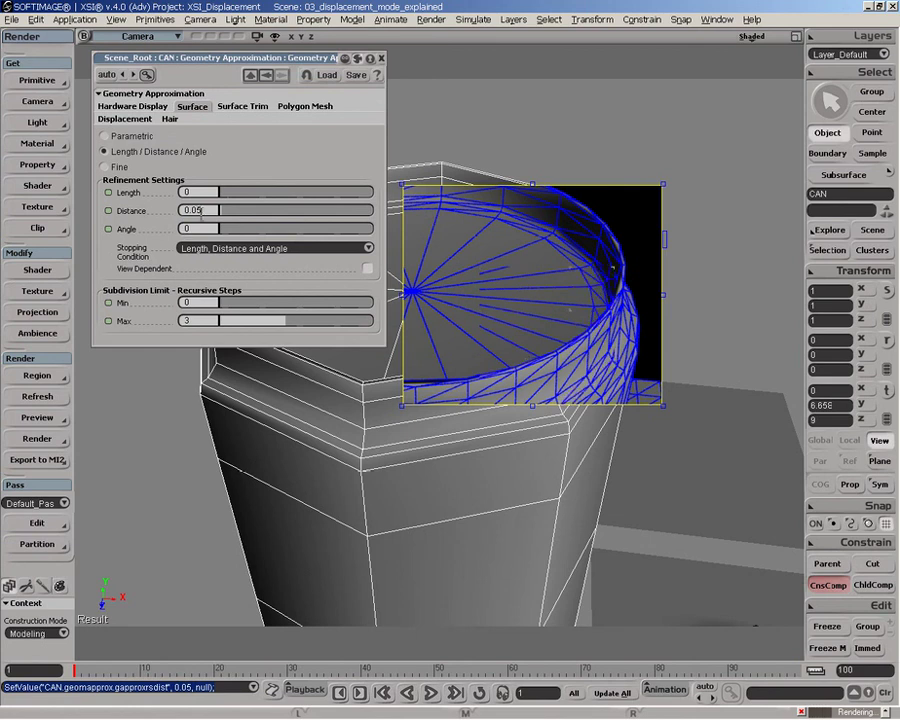
double_click(196, 210)
text(0.025)
key(Return)
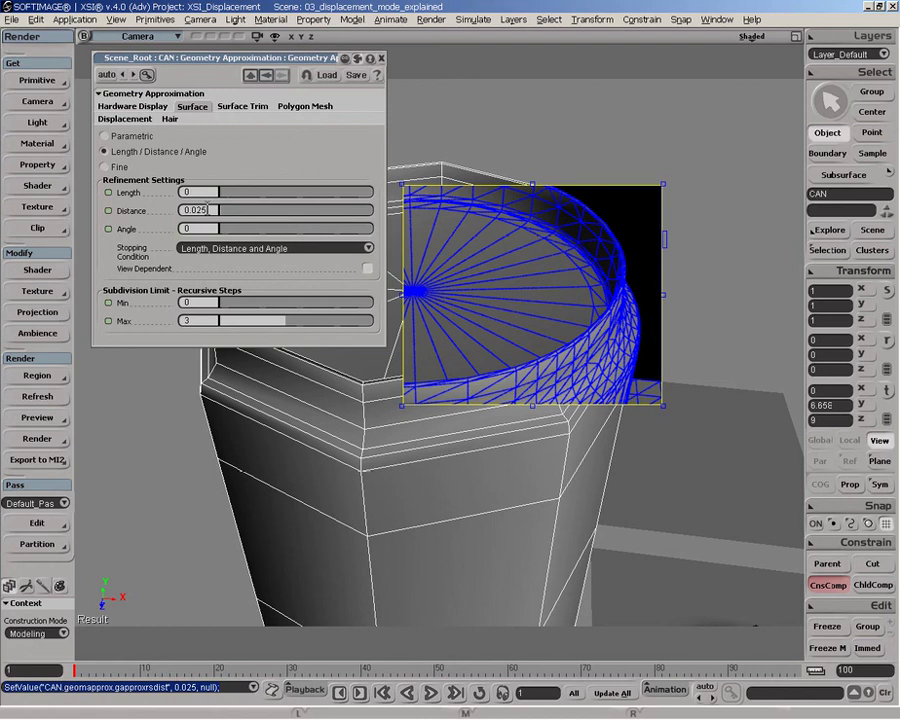
Step: Set Angle to 30 and Distance to 0
click(193, 210)
key(Tab)
text(30)
key(Return)
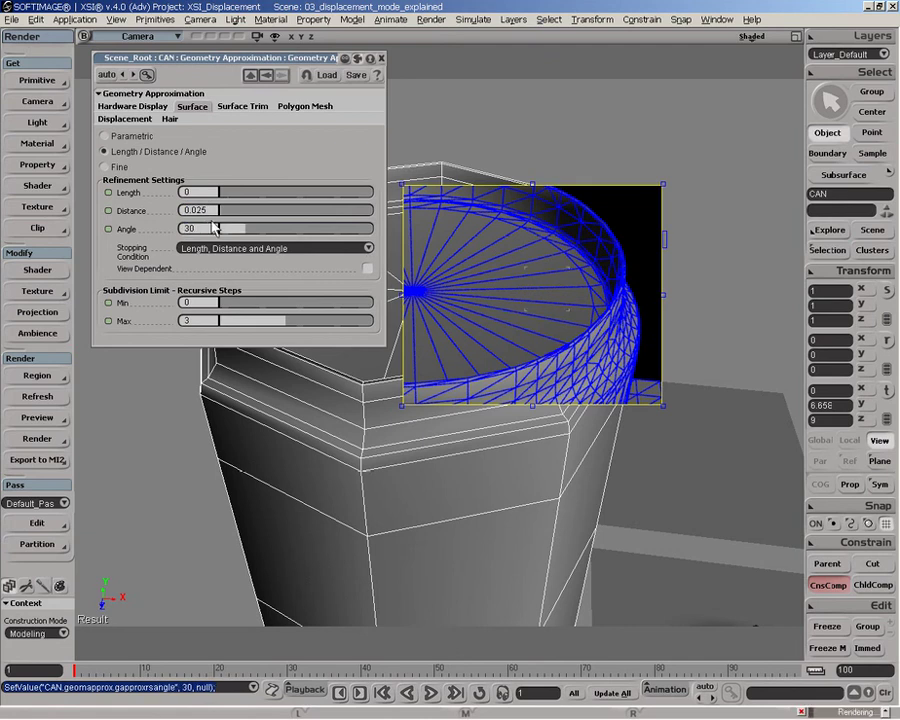
click(205, 210)
text(0)
key(Return)
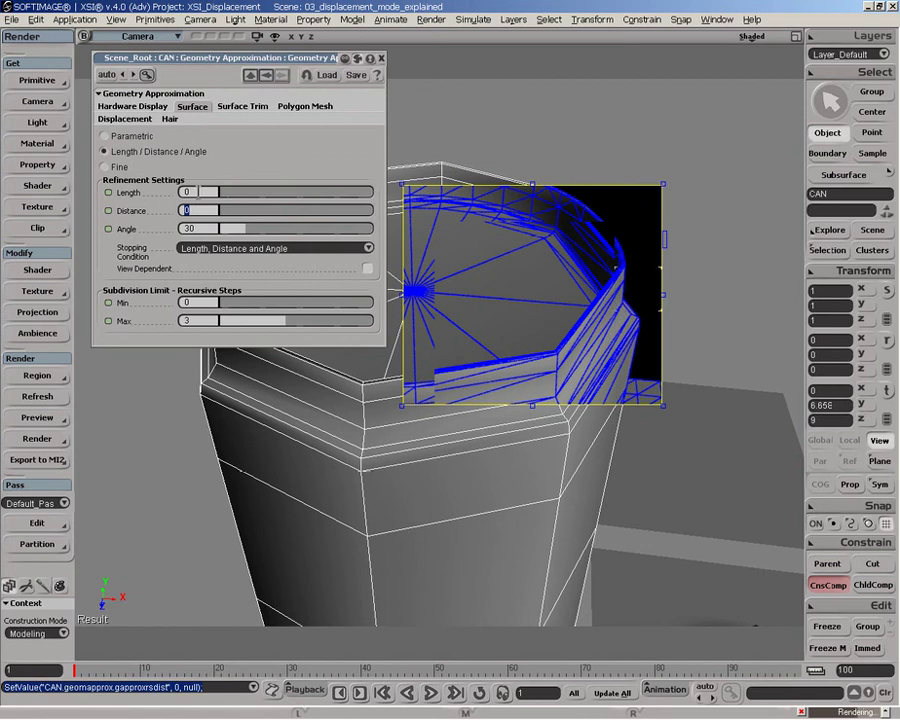
Step: Keep the Length, Distance and Angle stopping condition and set Angle to 5
click(206, 229)
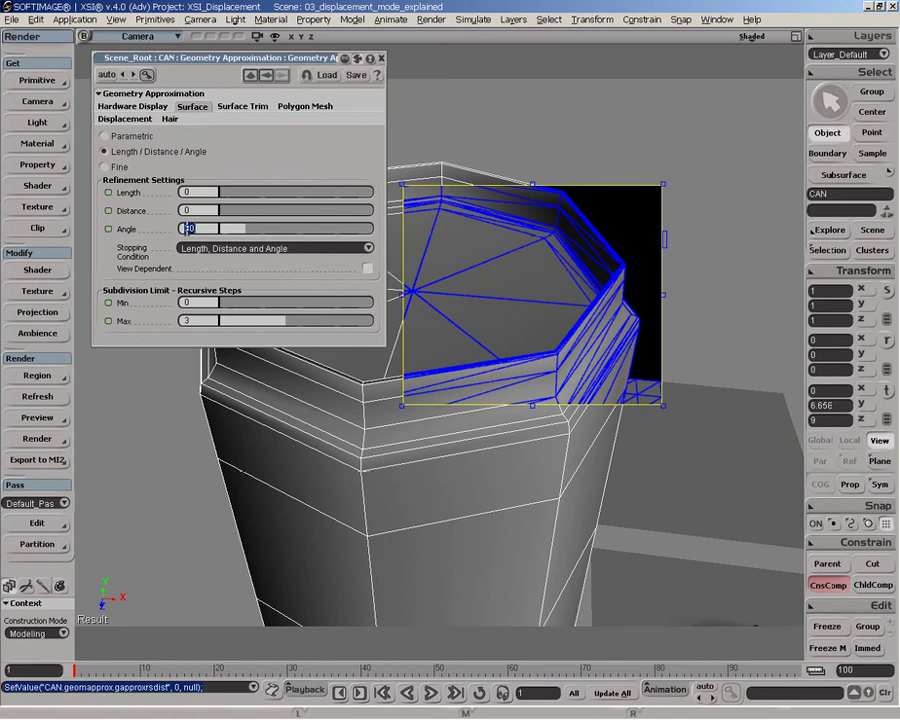
click(231, 248)
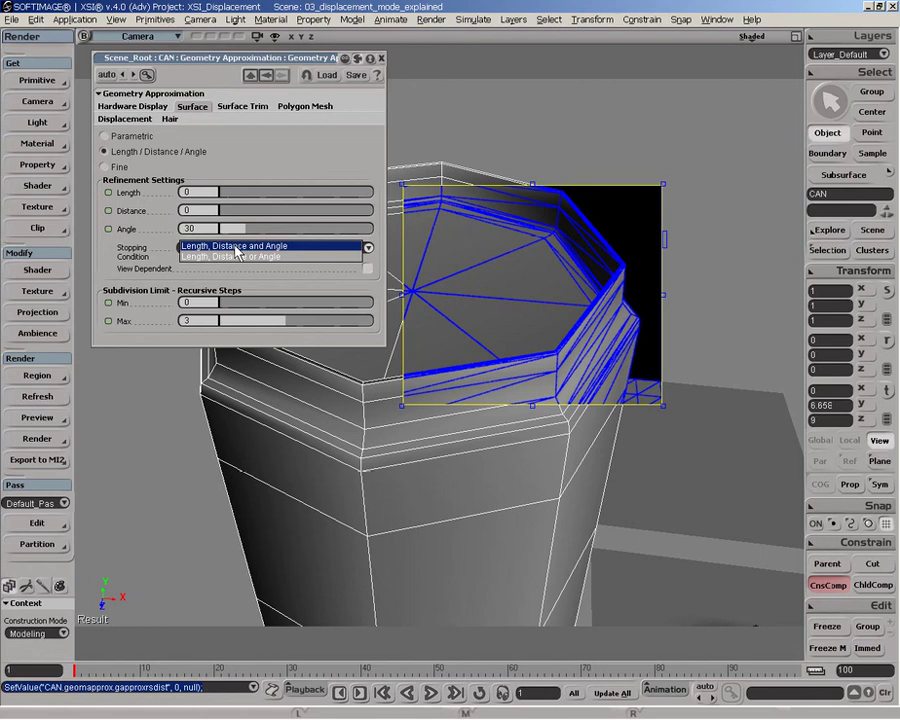
click(235, 245)
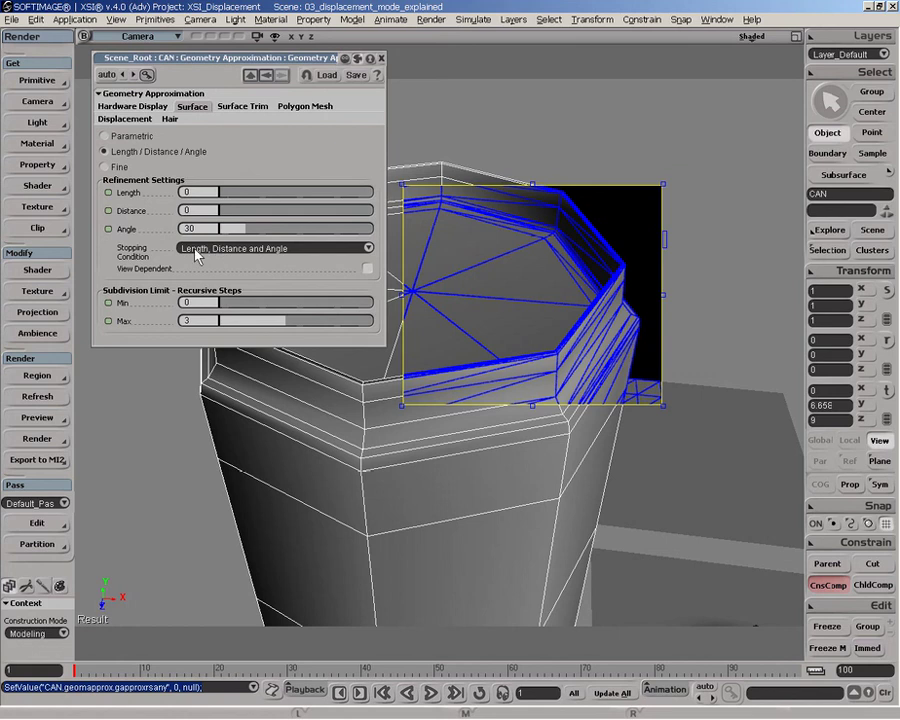
double_click(205, 229)
text(5)
key(Return)
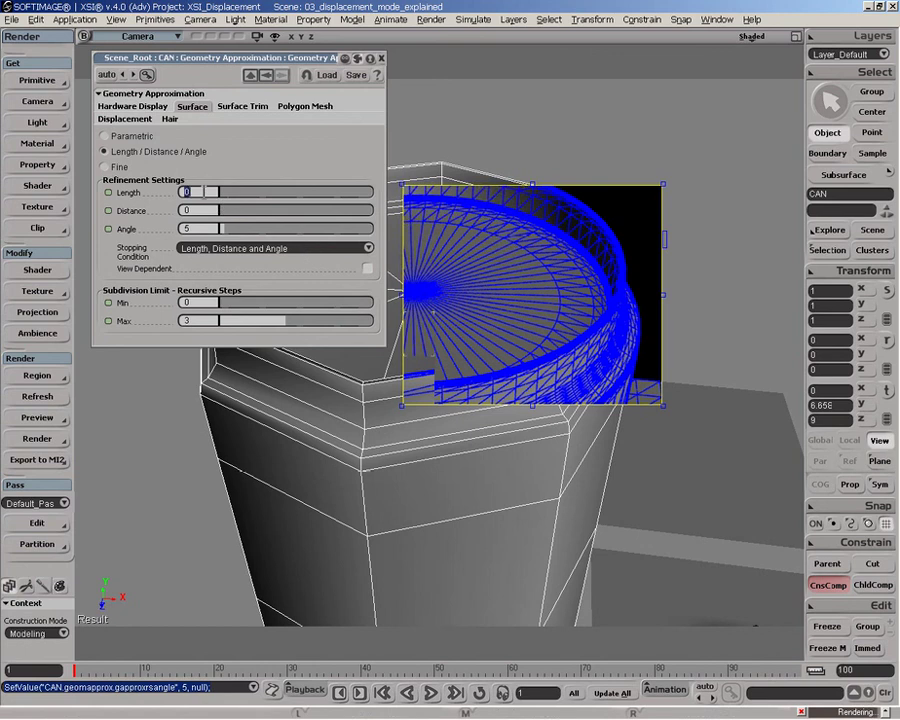
Step: Enter 0.25 as the CAN's refinement Length, keeping Angle at 5
text(.25)
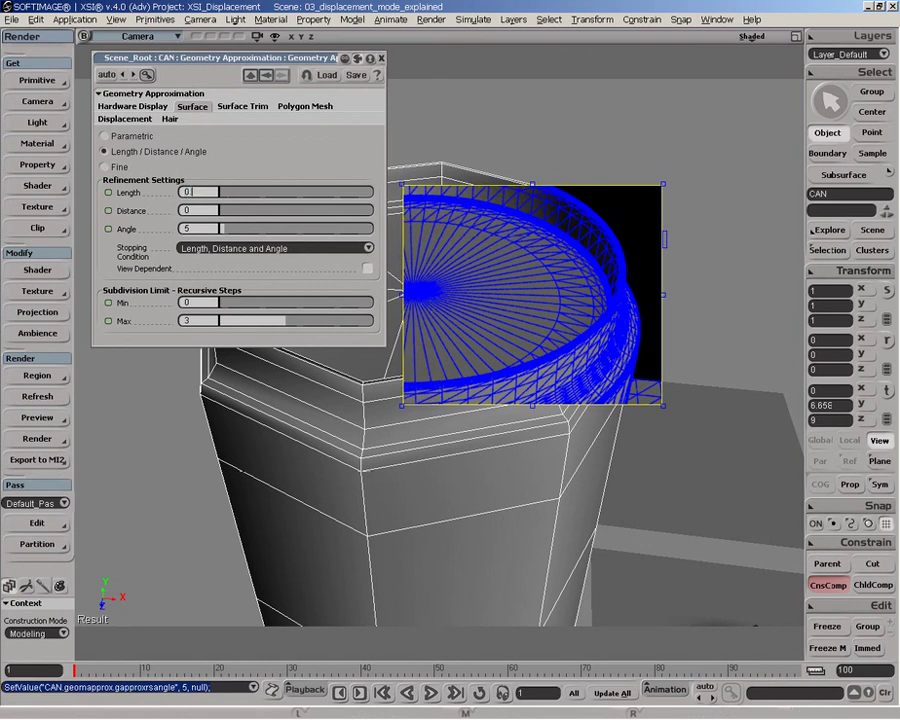
key(Return)
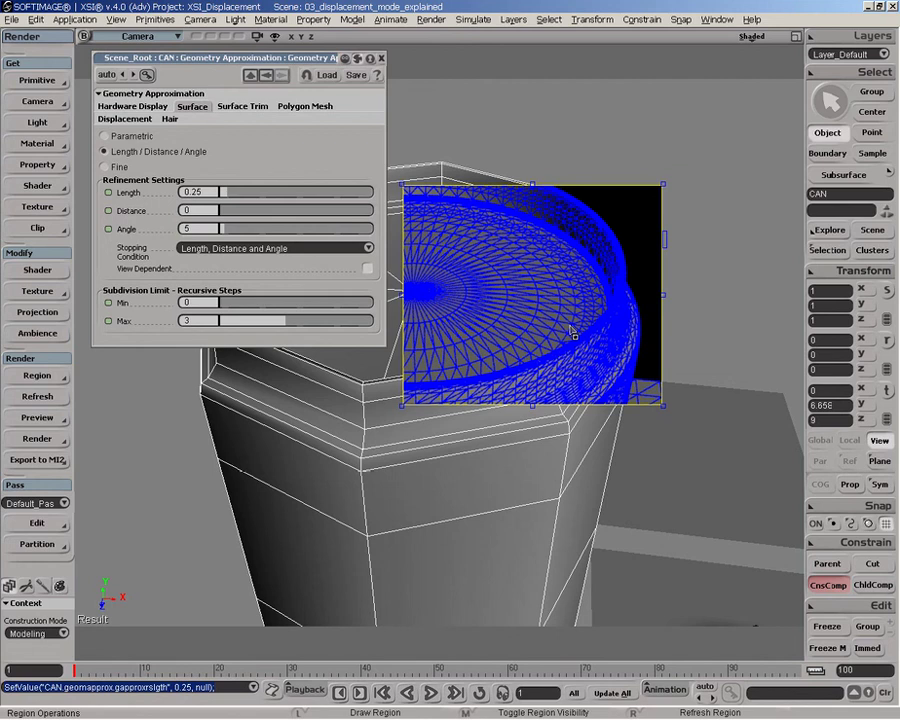
Step: Choose 'Length, Distance or Angle' as the CAN's stopping condition
click(216, 249)
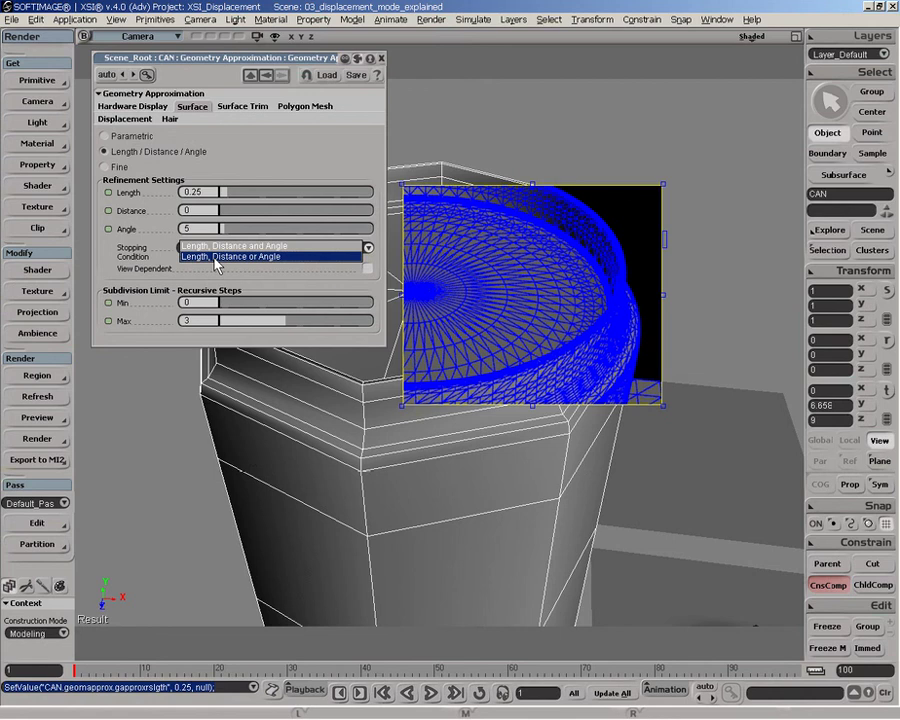
click(214, 256)
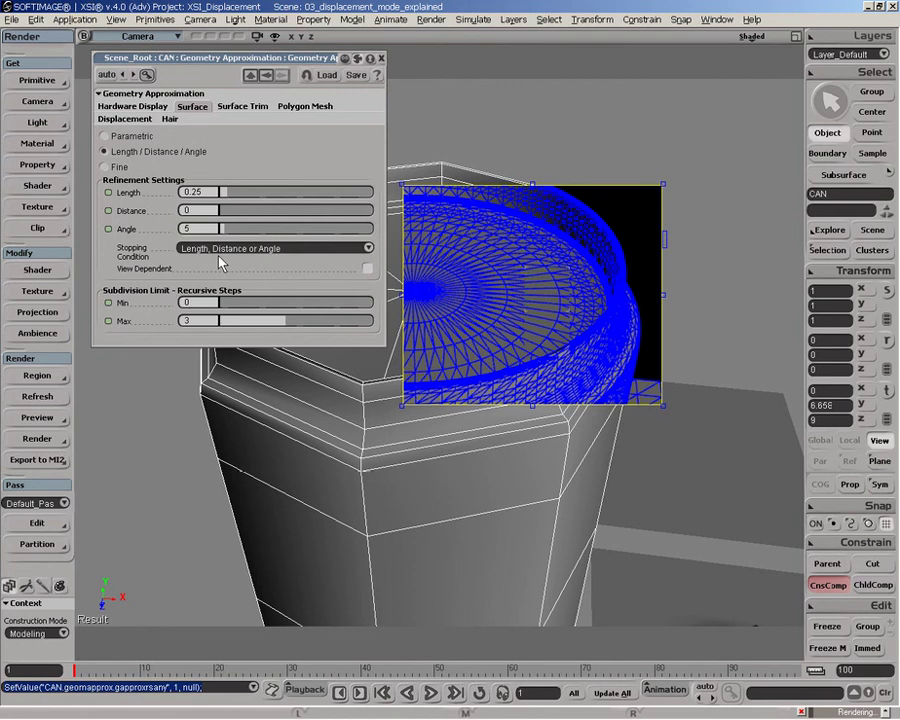